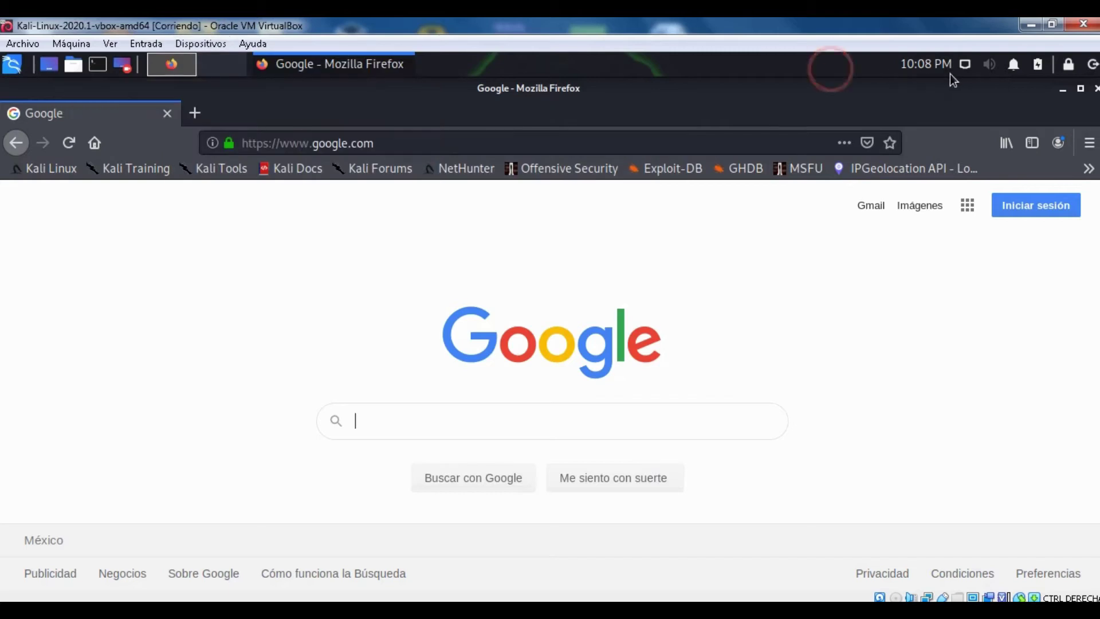
# Step: Open the Kali network menu, which shows only the wired Ethernet connection
pyautogui.click(964, 65)
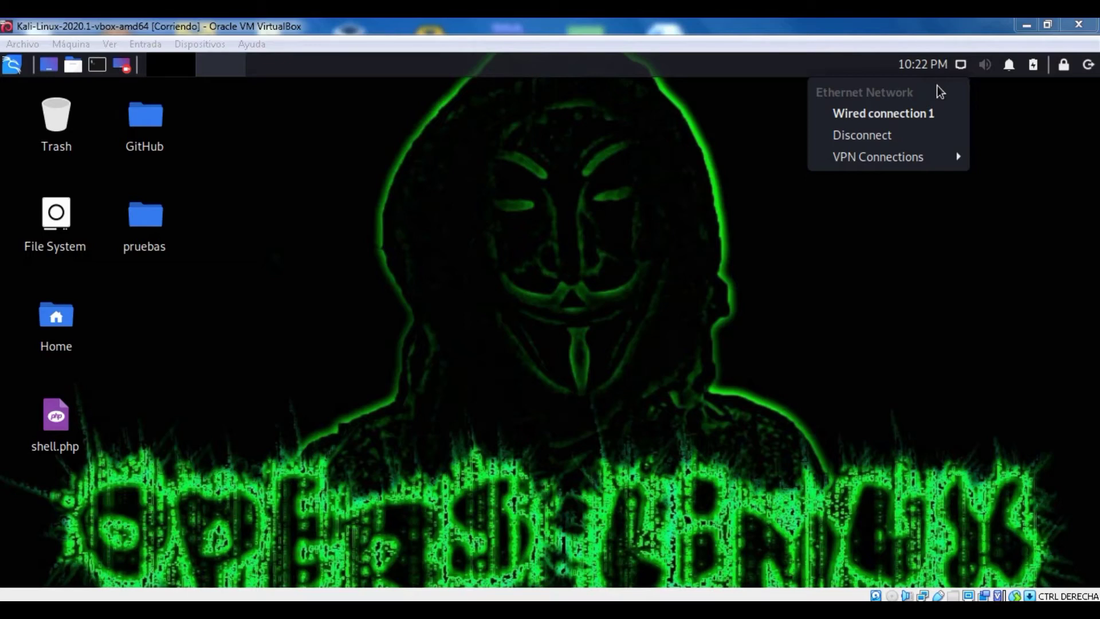
# Step: Bring up the VM's Devices menu and close the Kali guest's network menu
pyautogui.click(961, 65)
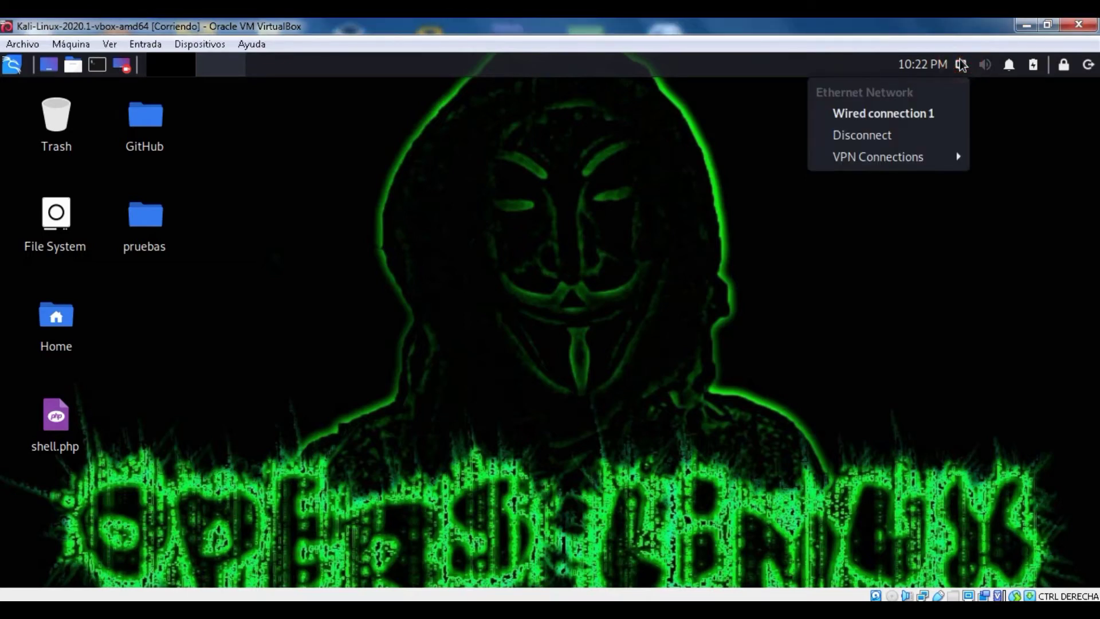
pyautogui.click(150, 44)
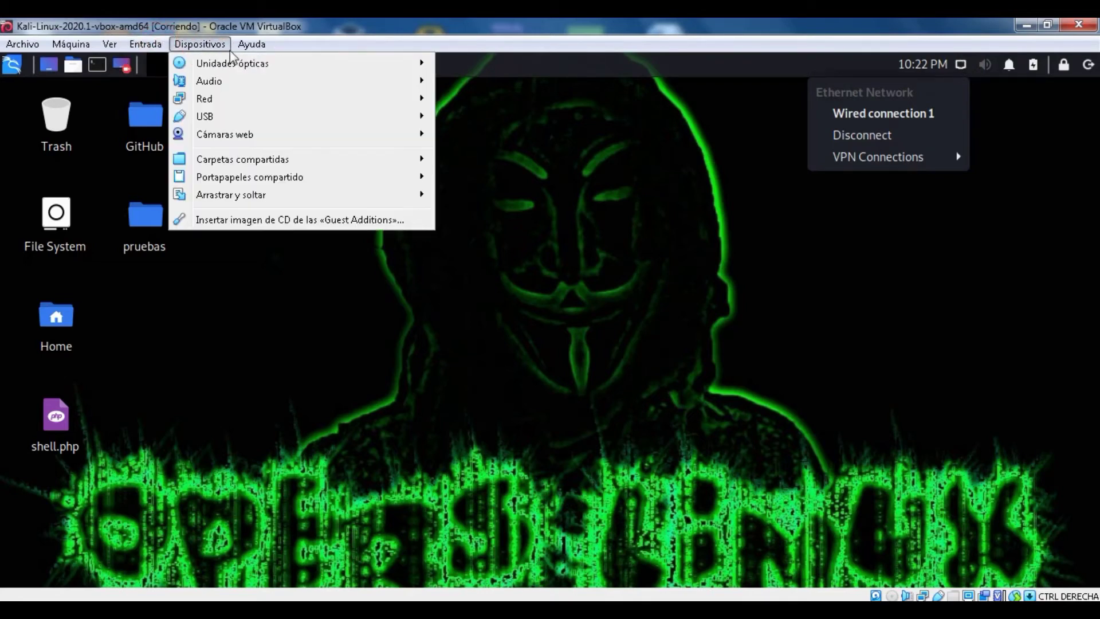
pyautogui.moveTo(236, 125)
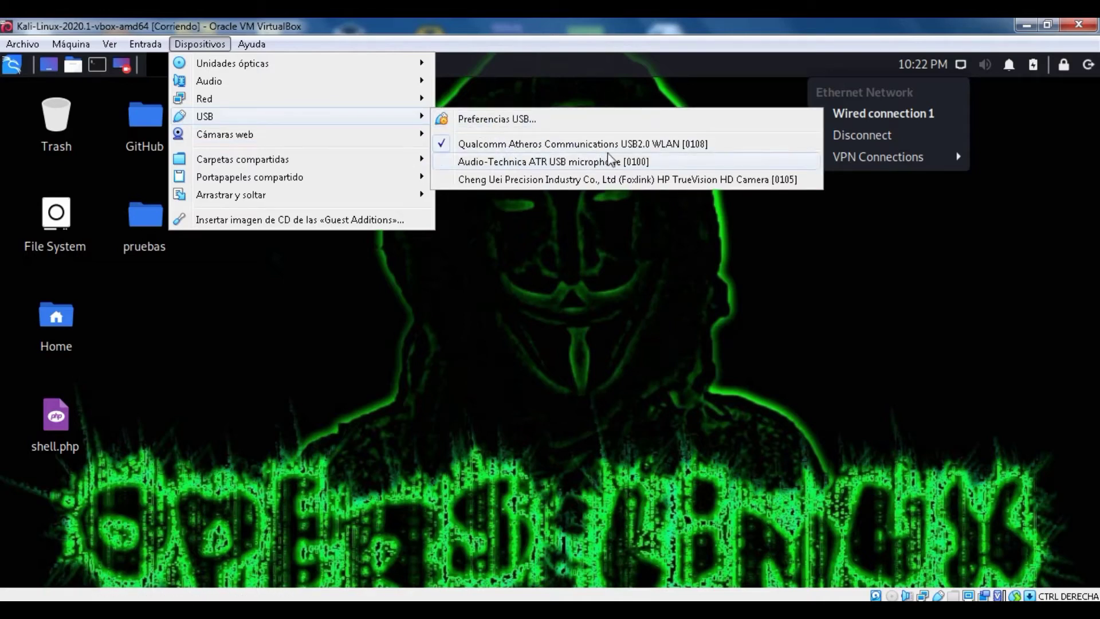
pyautogui.click(957, 65)
pyautogui.click(960, 64)
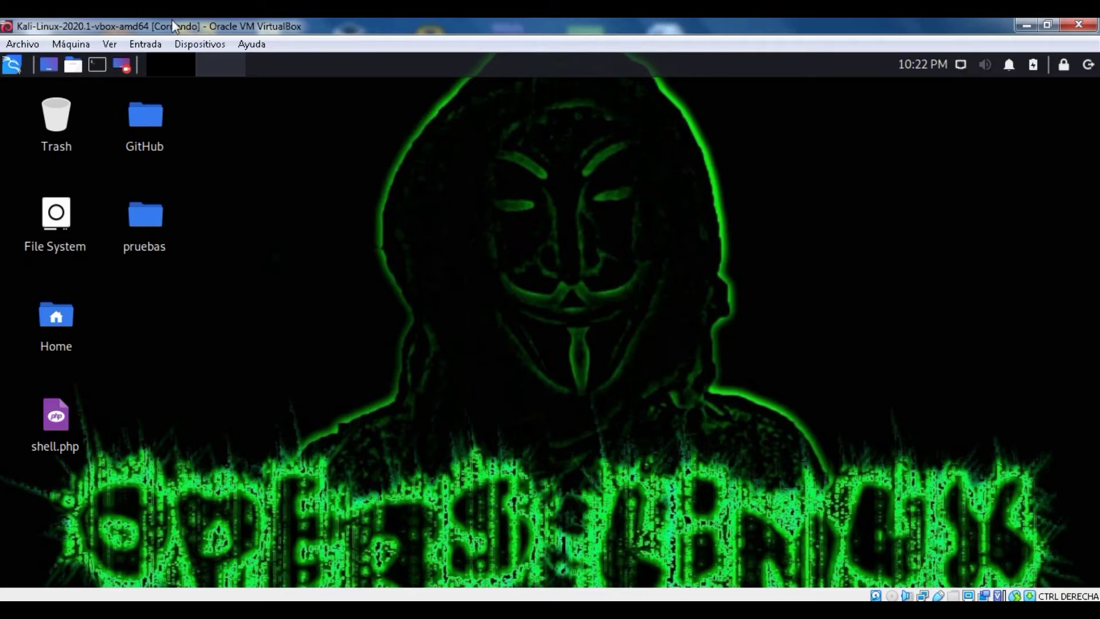
# Step: View the USB preferences without changes, then uncheck the Qualcomm Atheros USB2.0 WLAN adapter
pyautogui.click(163, 44)
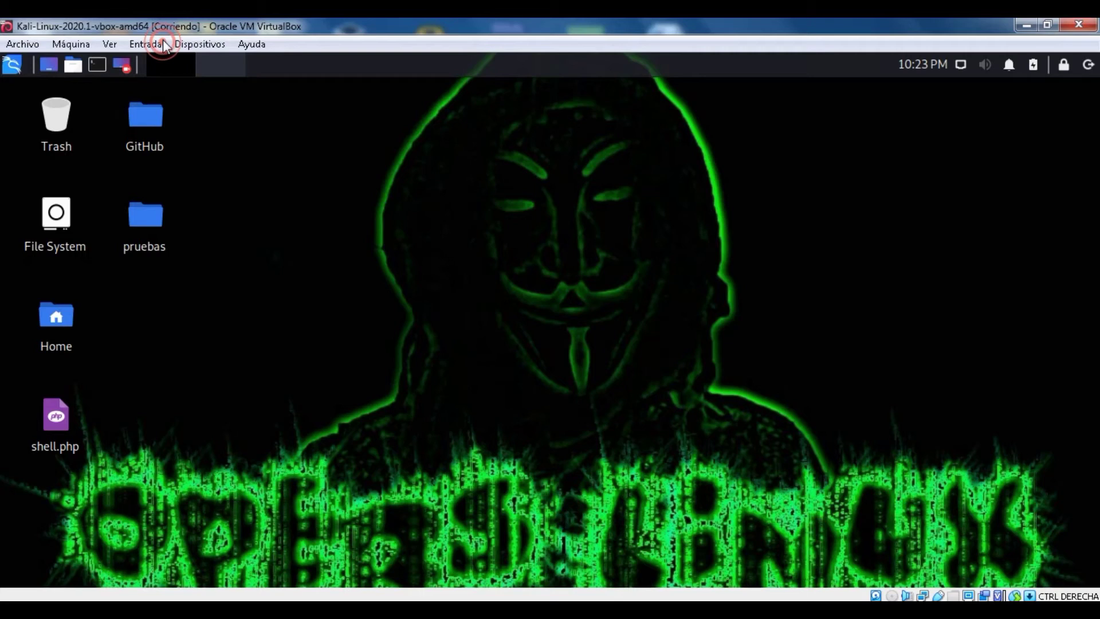
pyautogui.click(204, 41)
pyautogui.moveTo(274, 120)
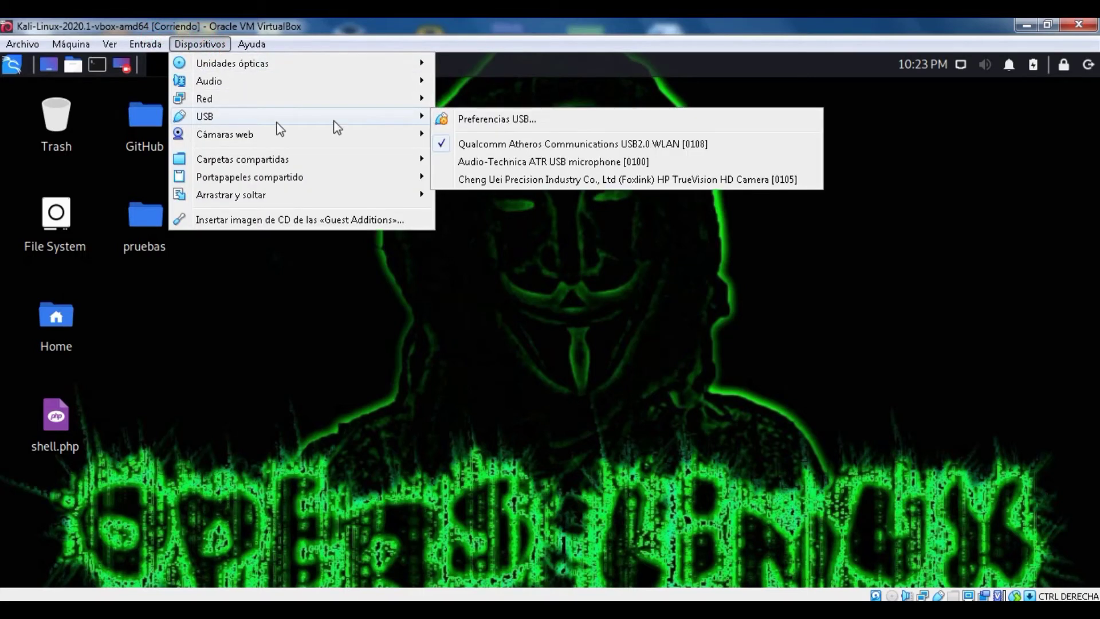
pyautogui.click(483, 121)
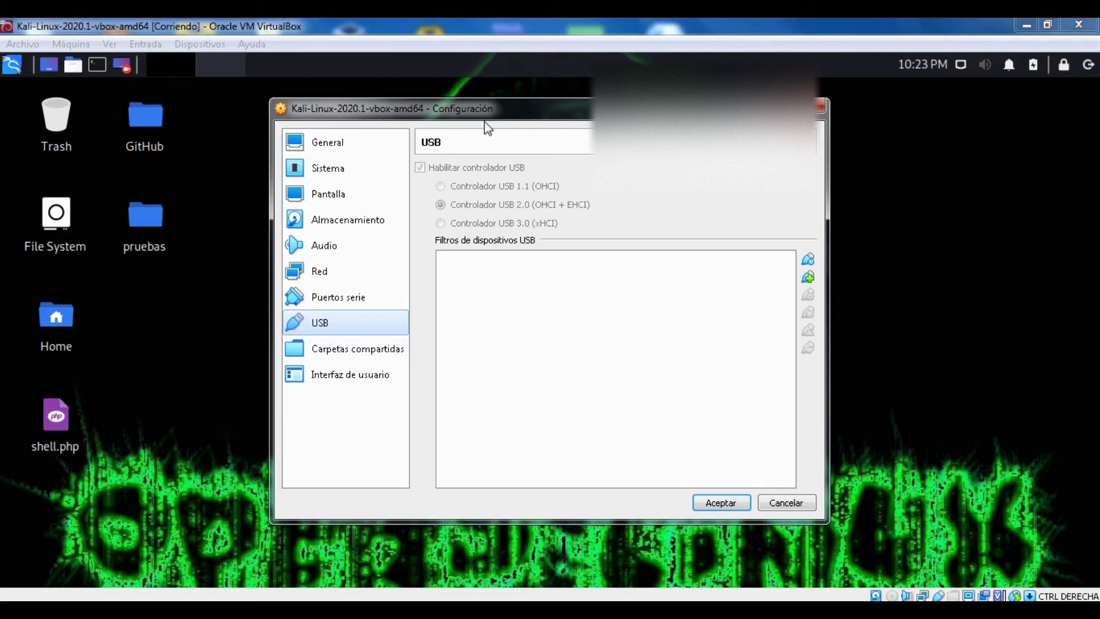
pyautogui.click(819, 106)
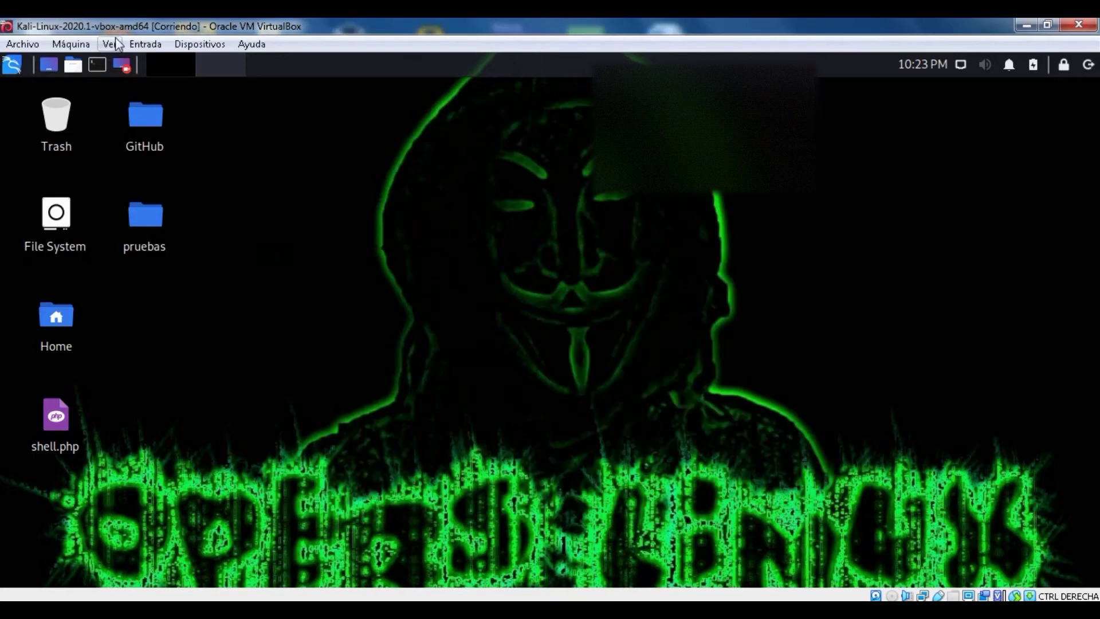
pyautogui.click(186, 47)
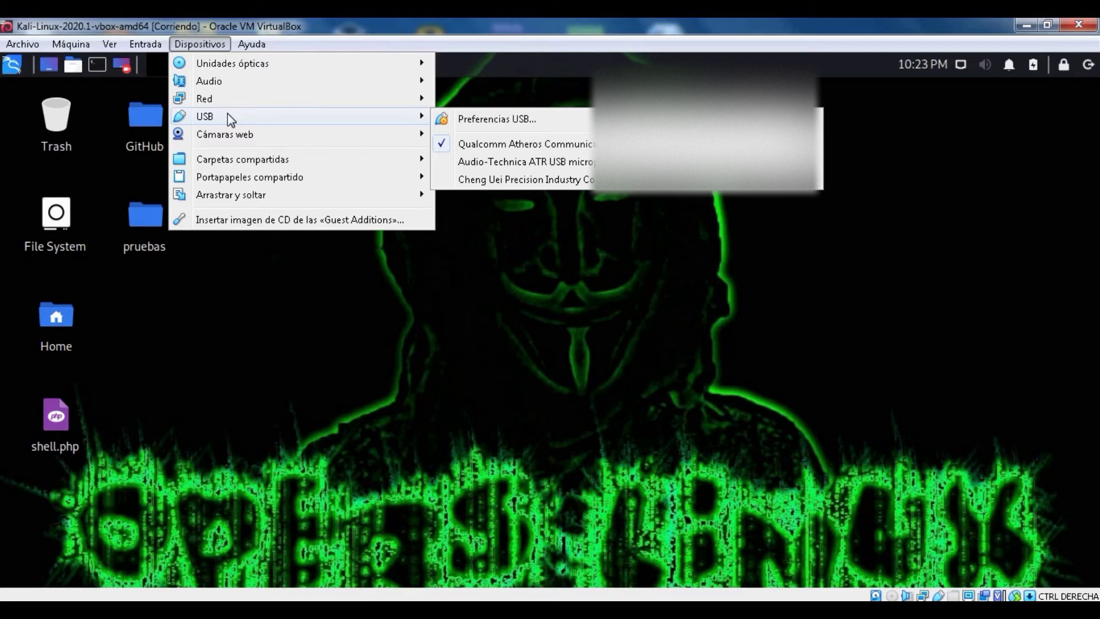
pyautogui.click(466, 144)
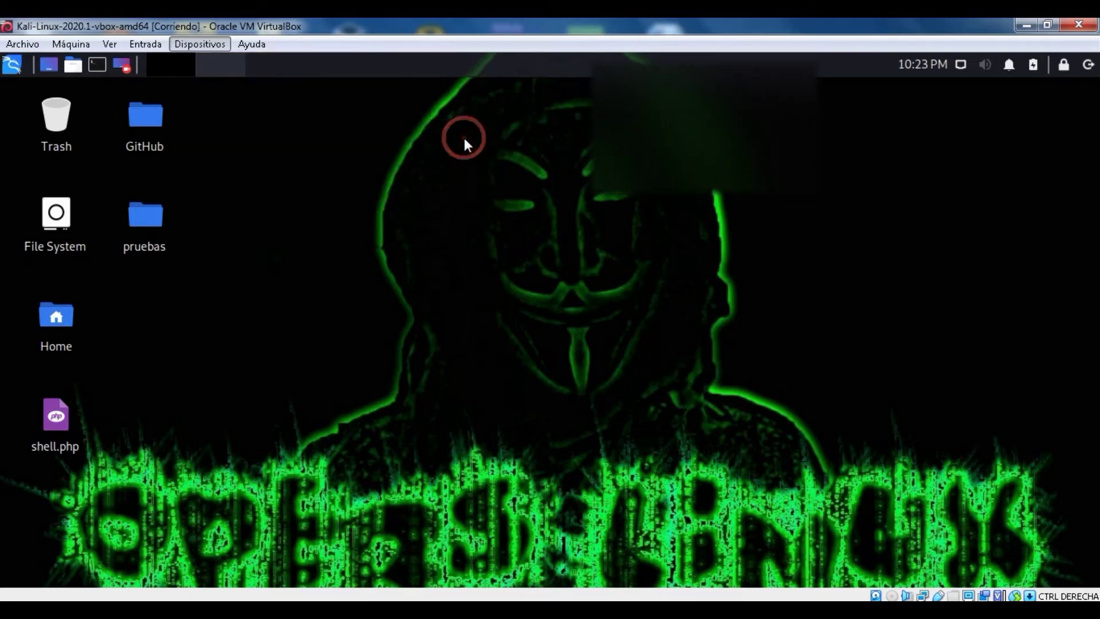
# Step: Power off the Kali VM by closing its window with 'Apagar la máquina'
pyautogui.click(1072, 24)
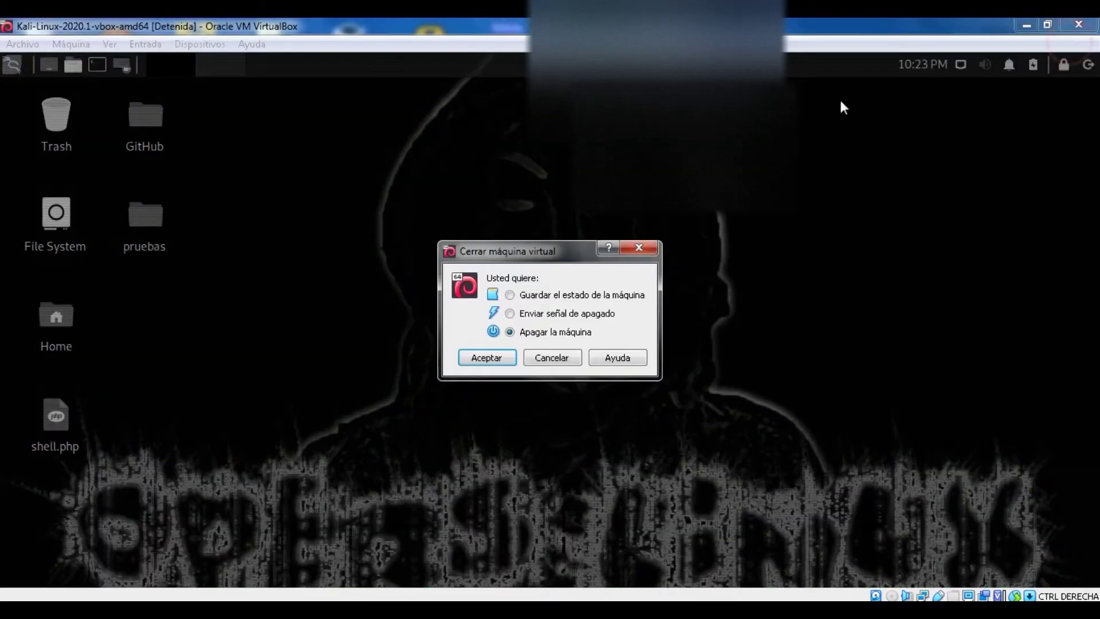
pyautogui.click(489, 365)
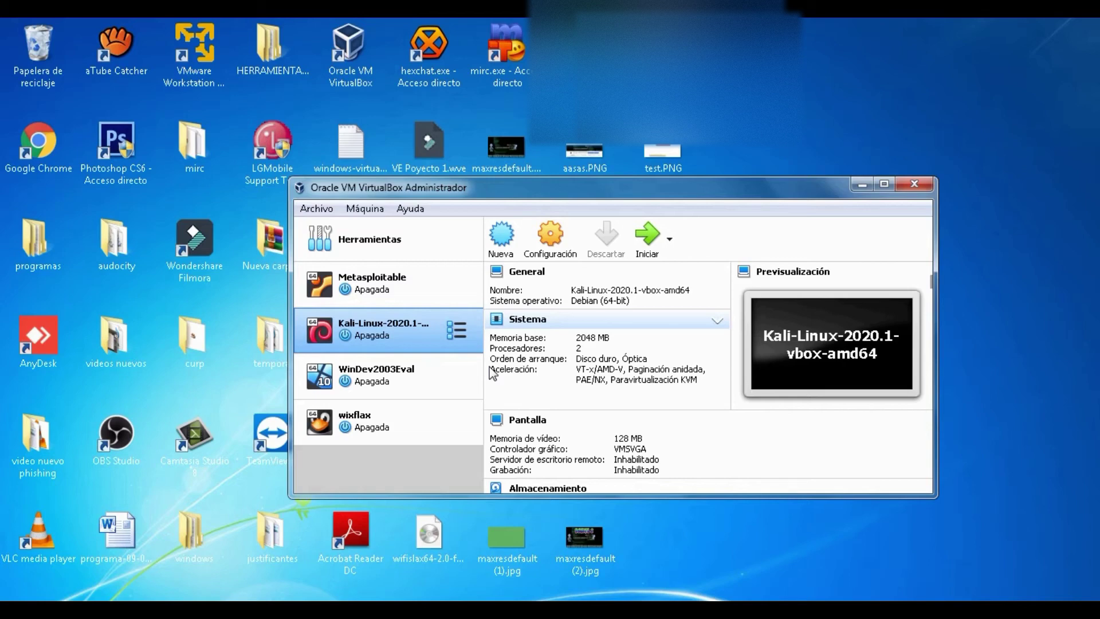
# Step: View the Kali USB settings' device list without adding a filter, then close VirtualBox
pyautogui.click(569, 238)
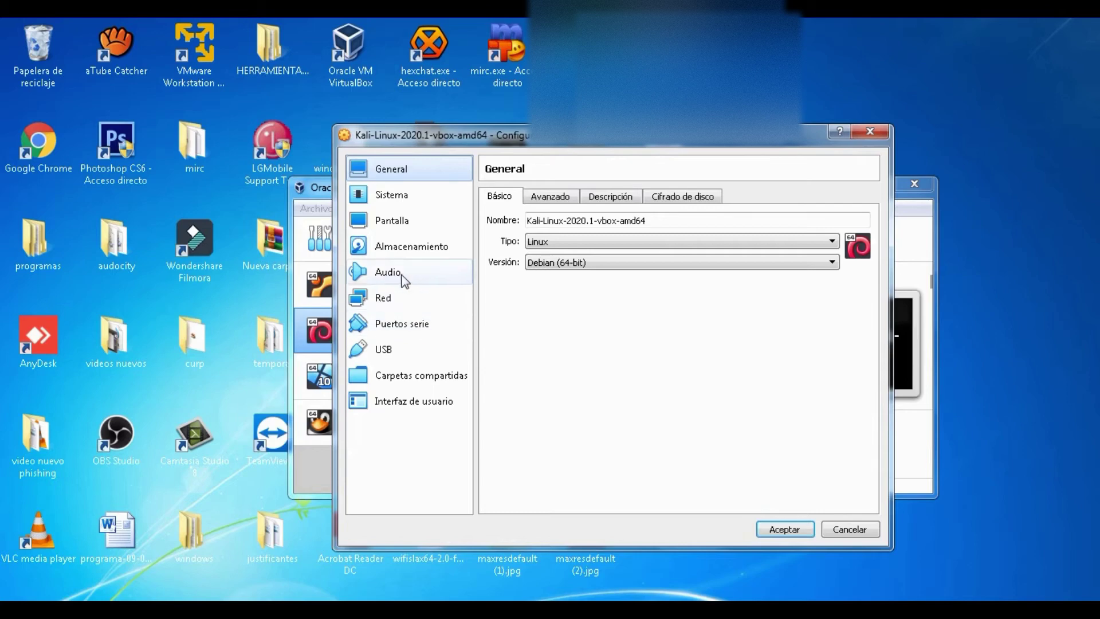
pyautogui.click(421, 352)
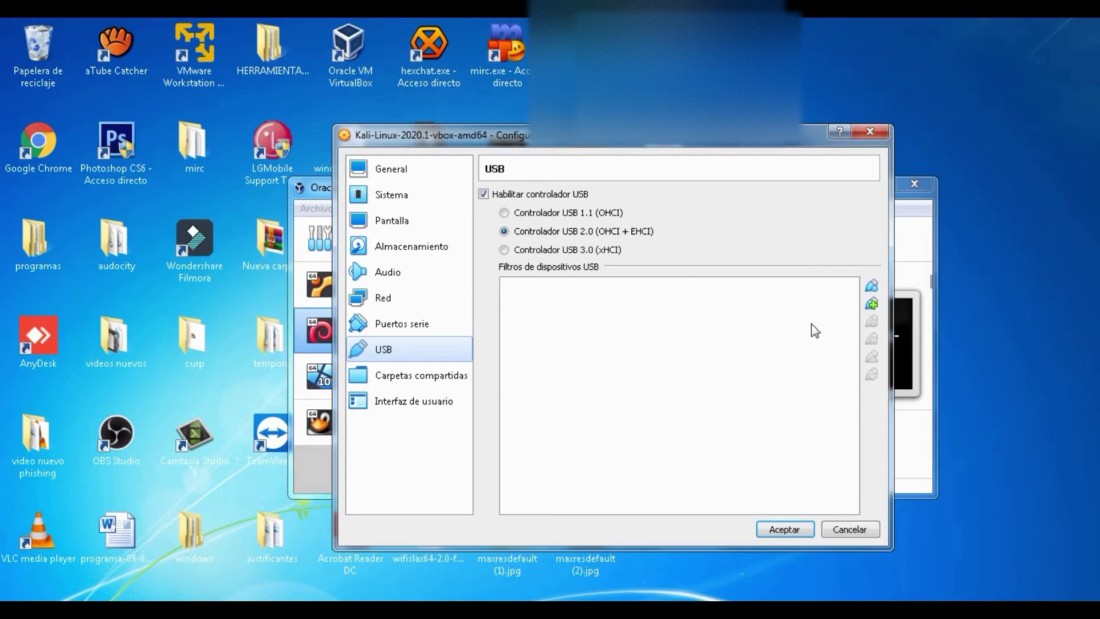
pyautogui.click(872, 304)
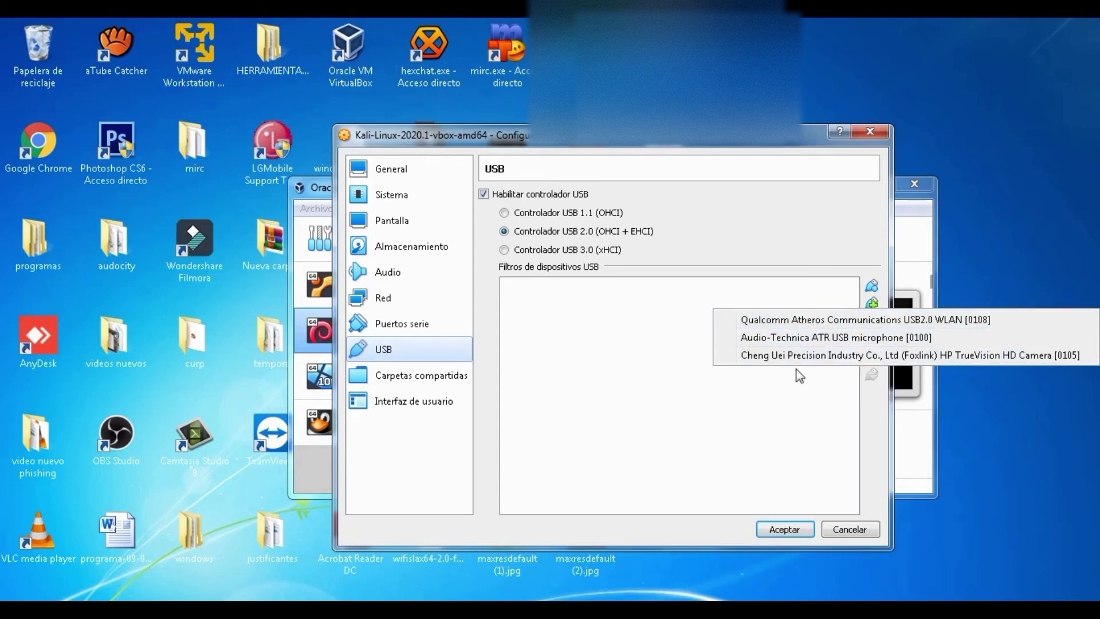
pyautogui.click(664, 382)
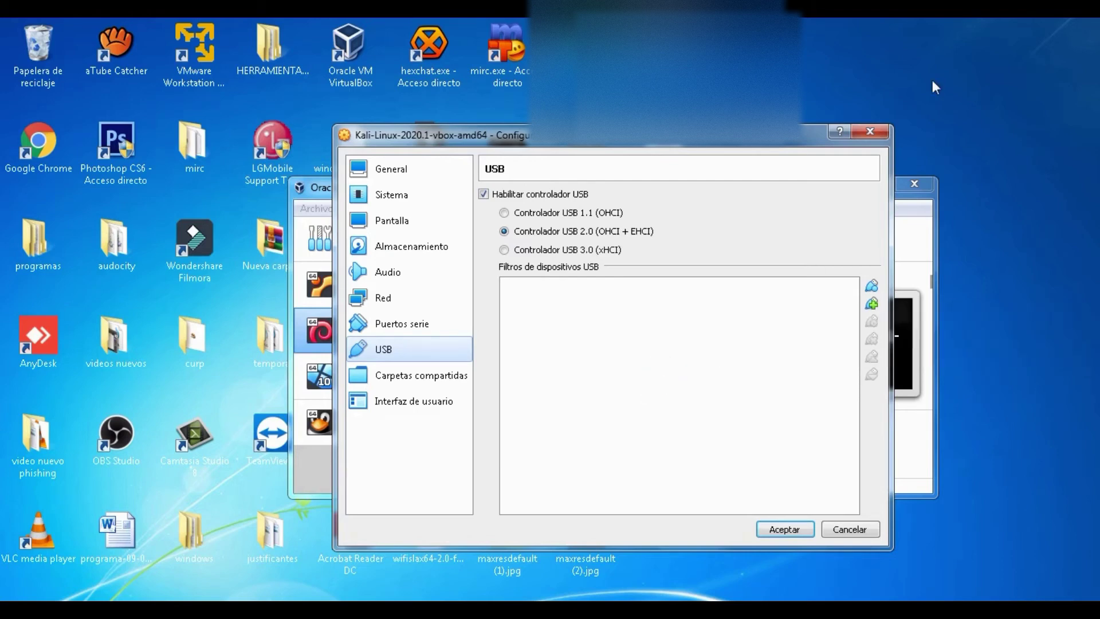
pyautogui.click(870, 132)
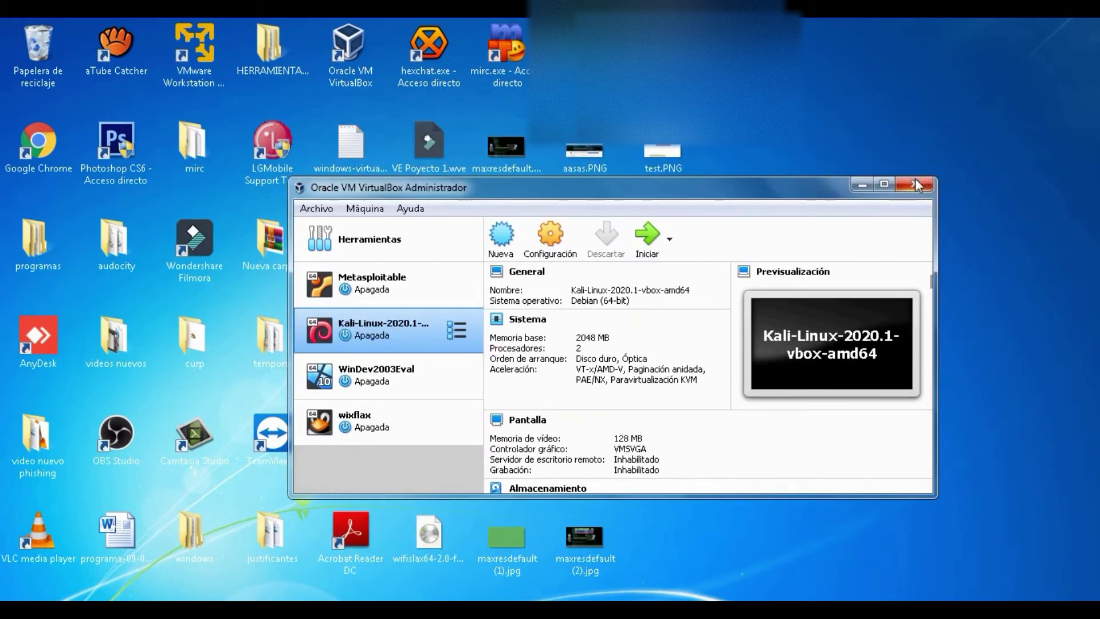
pyautogui.click(915, 184)
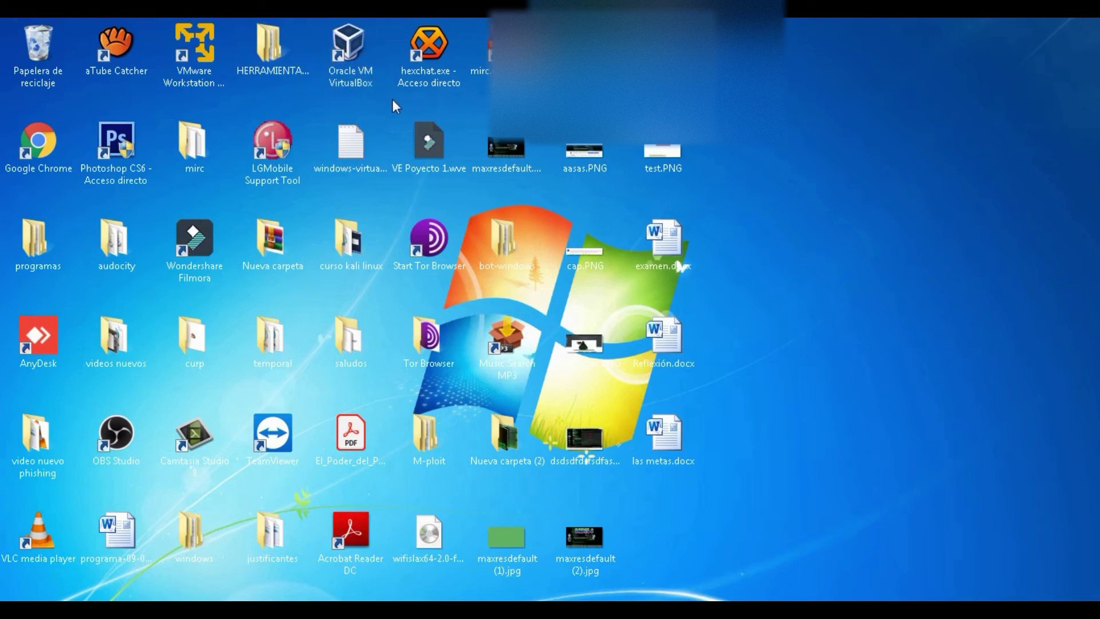
# Step: Relaunch VirtualBox and open Kali's USB settings page, dismissing the add-filter device list
pyautogui.click(364, 64)
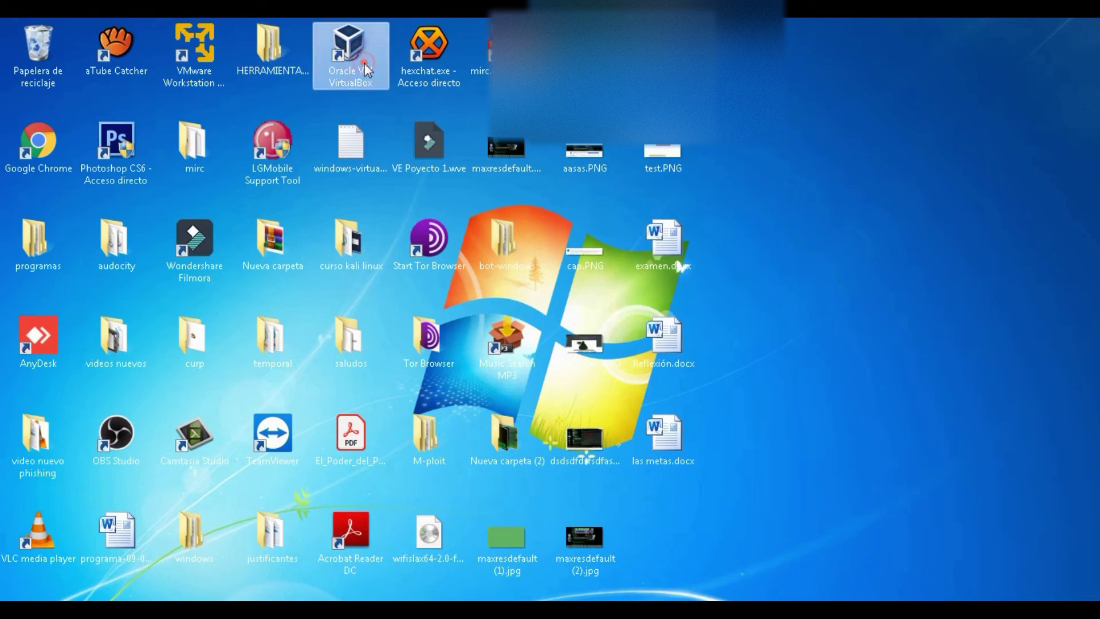
pyautogui.click(365, 64)
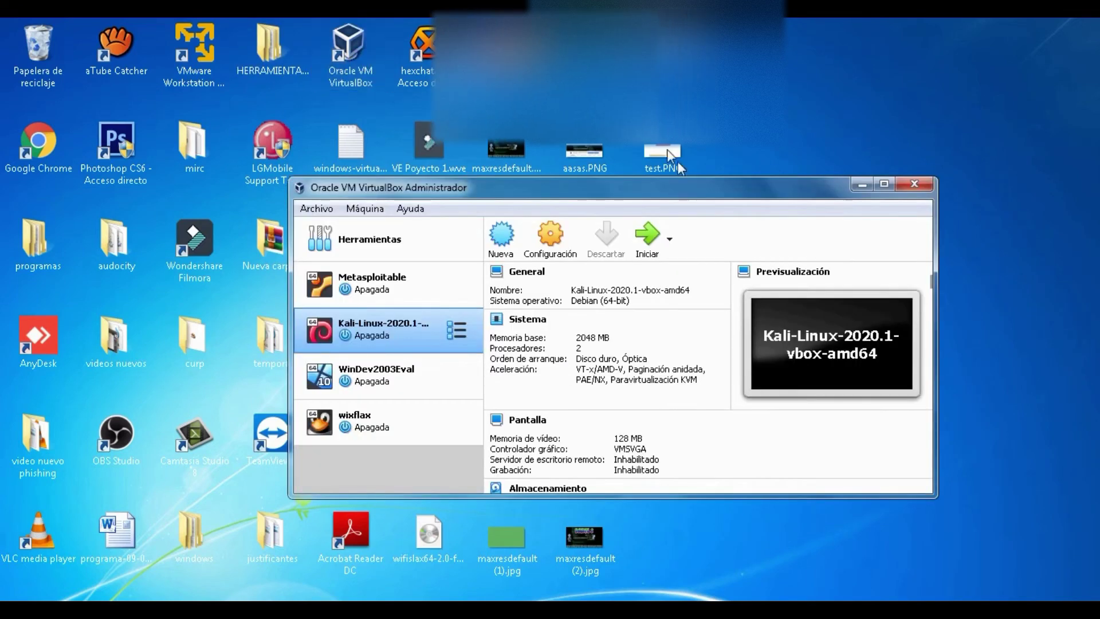
pyautogui.click(555, 248)
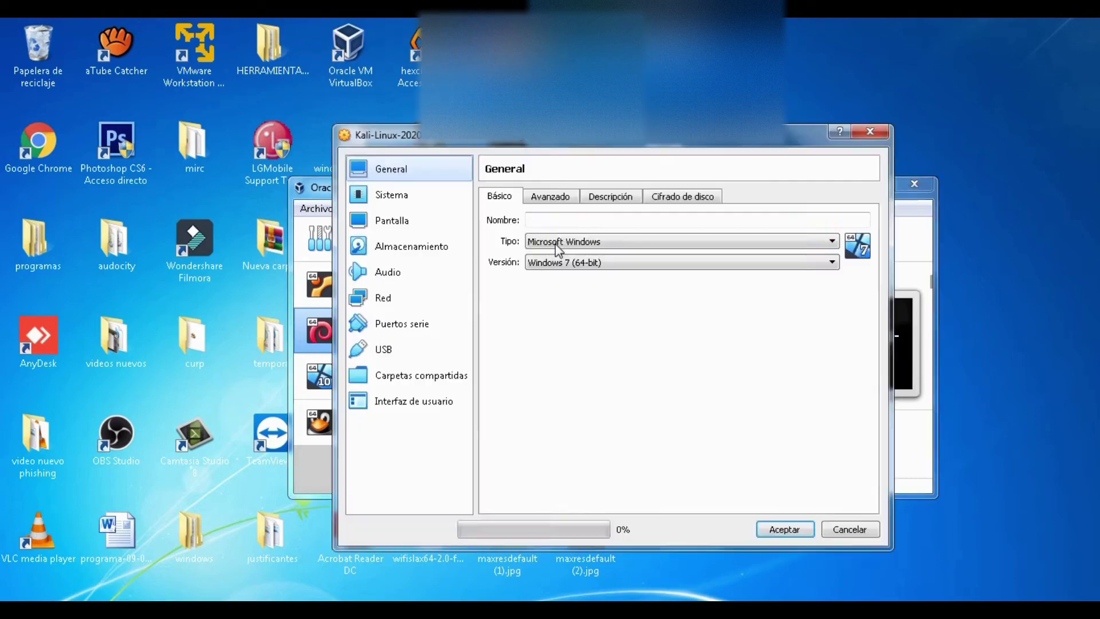
pyautogui.click(404, 325)
pyautogui.click(401, 347)
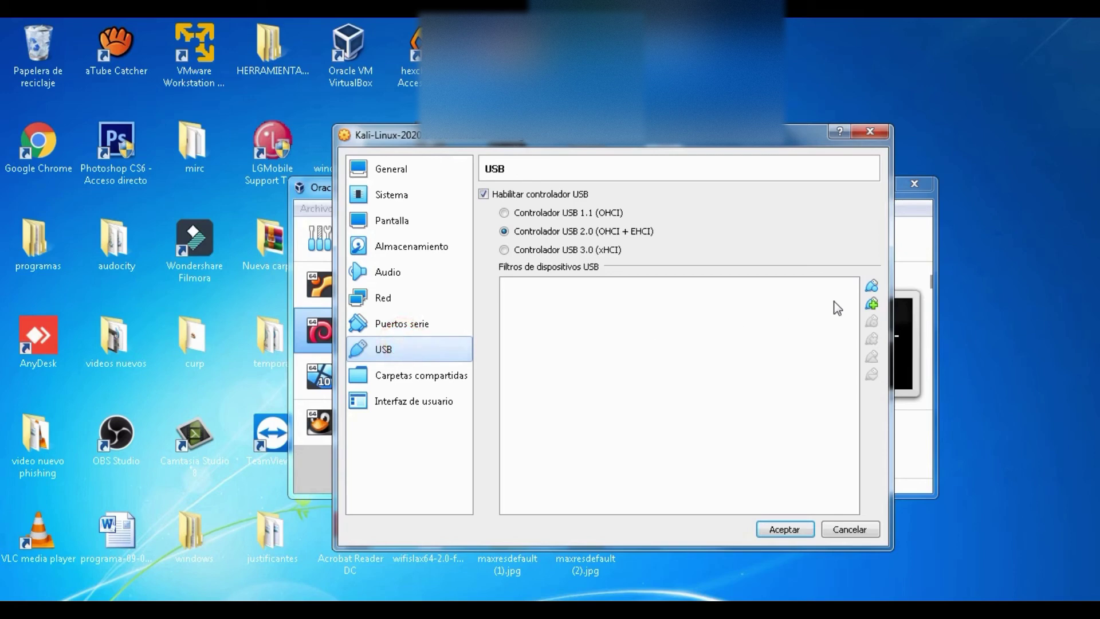
pyautogui.click(872, 304)
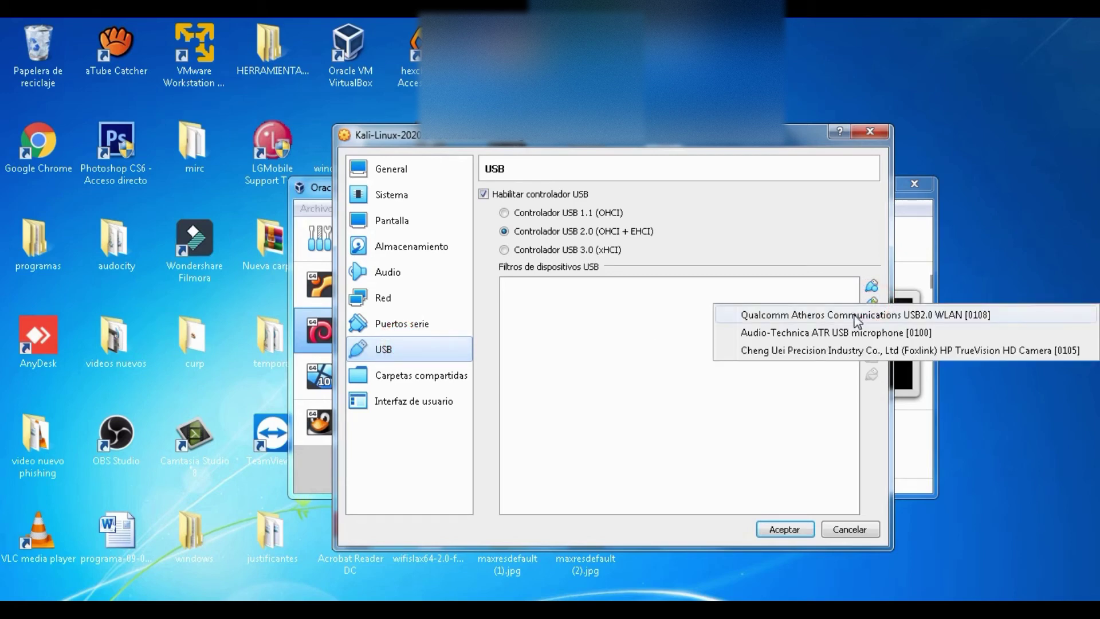
pyautogui.click(788, 284)
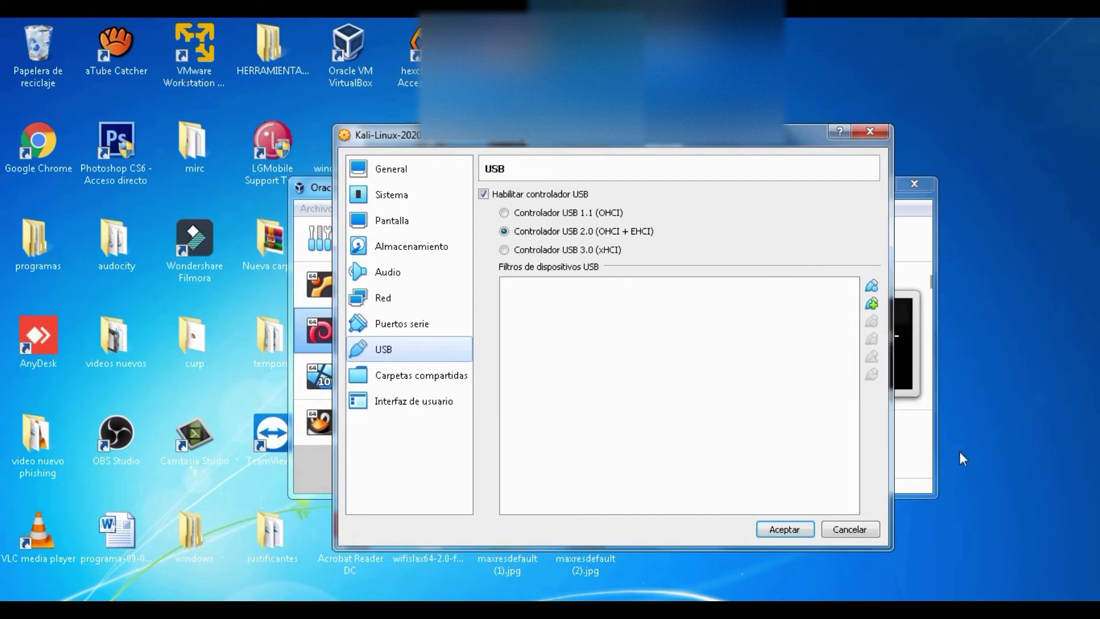
# Step: Check the Windows host's list of available wireless networks
pyautogui.click(981, 608)
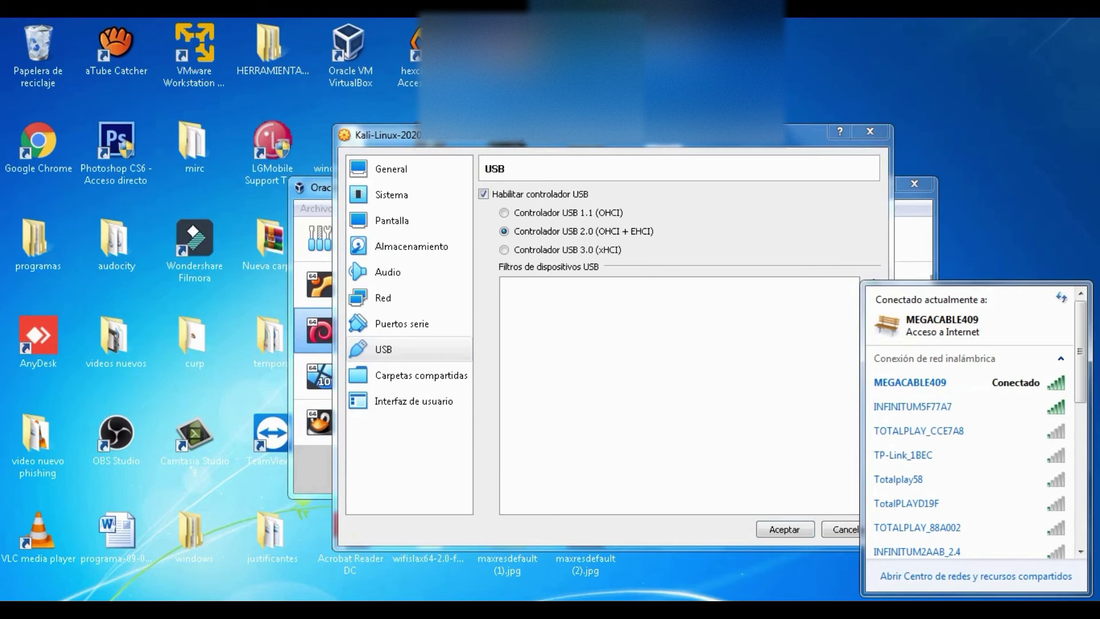
pyautogui.moveTo(1082, 326); pyautogui.dragTo(1073, 483)
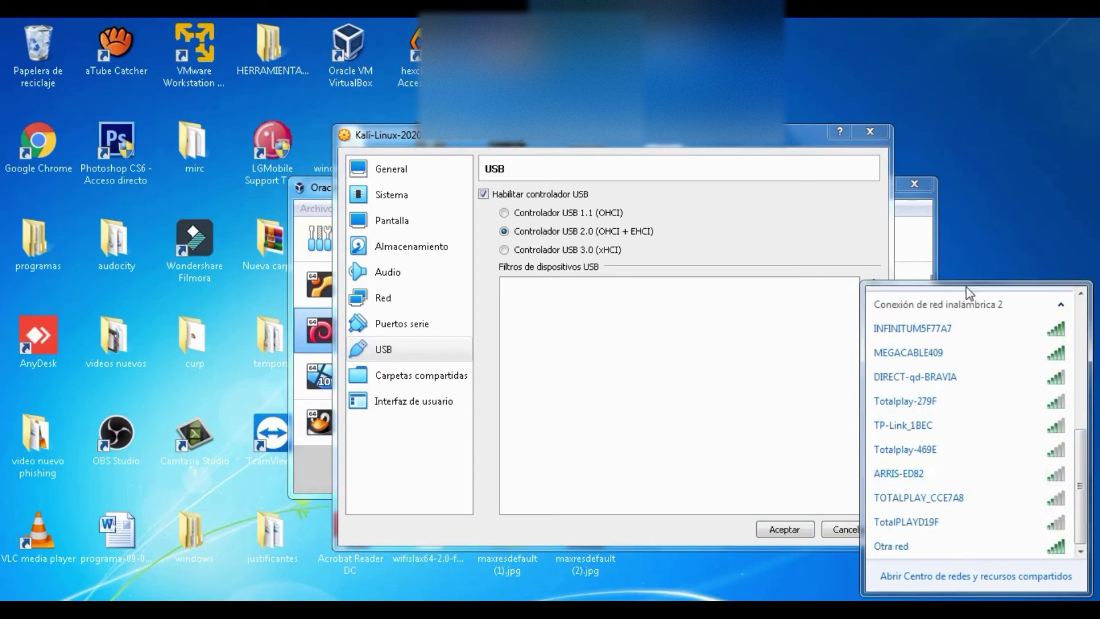
pyautogui.moveTo(964, 338)
pyautogui.click(698, 370)
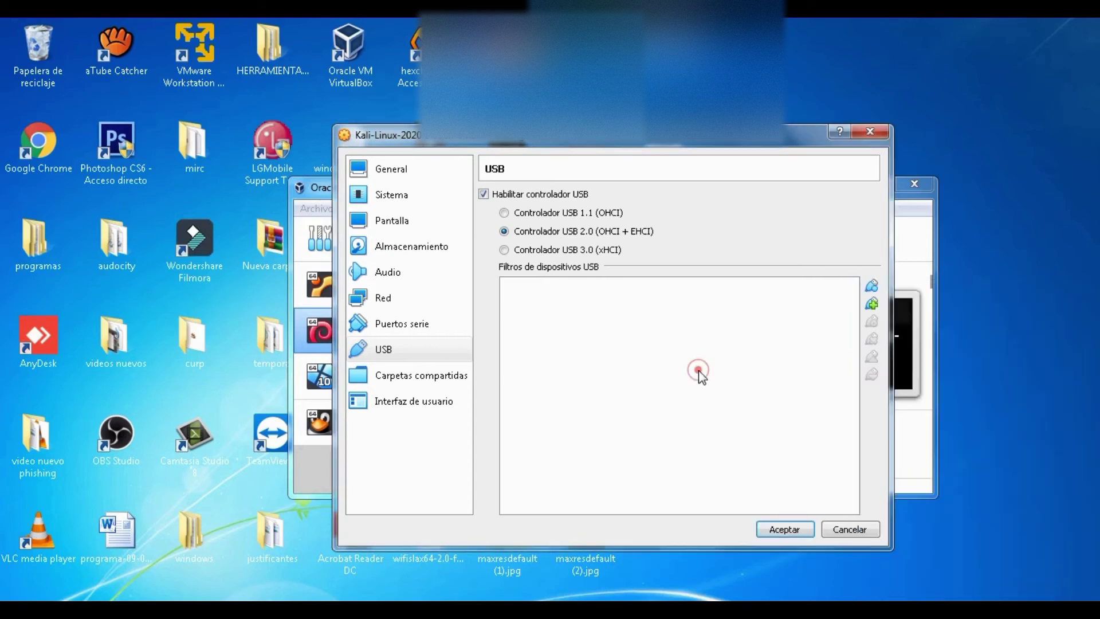
# Step: Add the ATHEROS USB2.0 WLAN [0108] USB filter and save with Aceptar
pyautogui.click(871, 303)
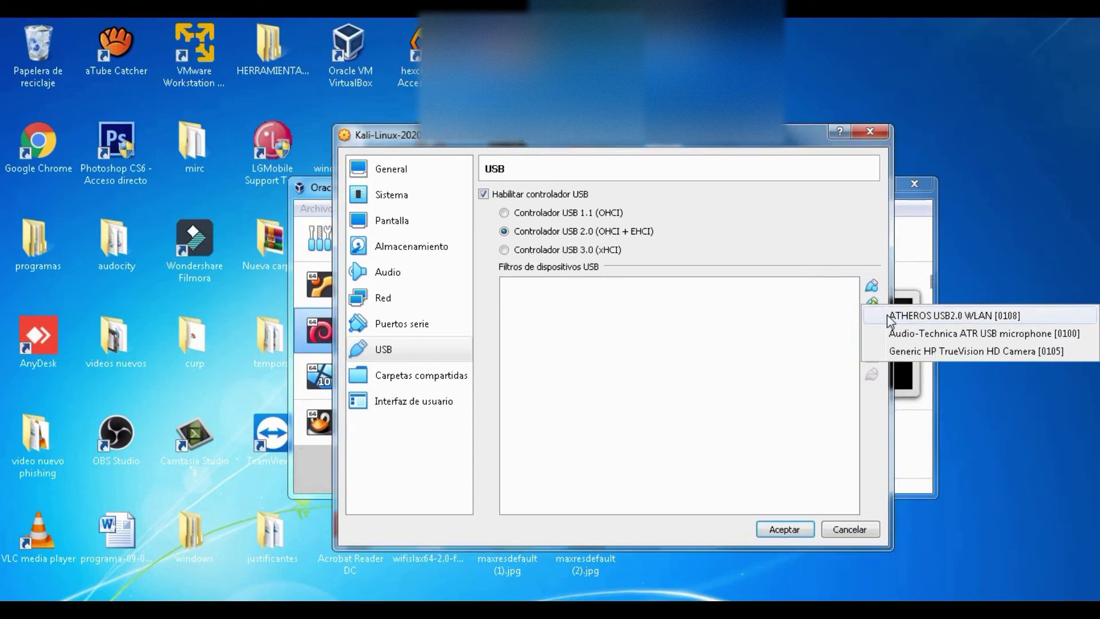
pyautogui.click(887, 314)
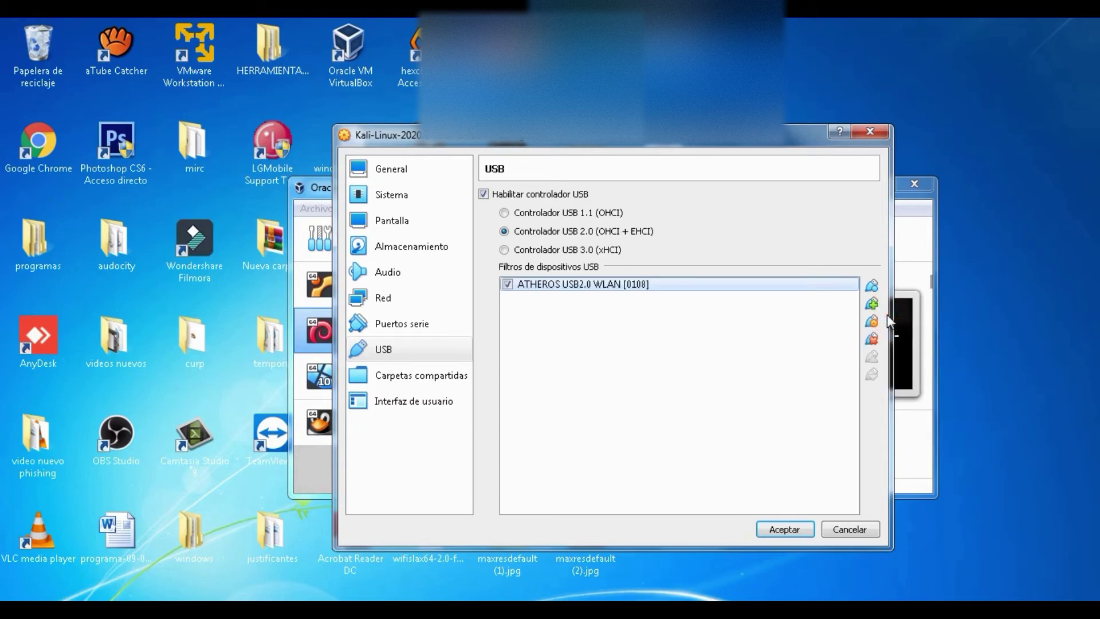
pyautogui.click(784, 529)
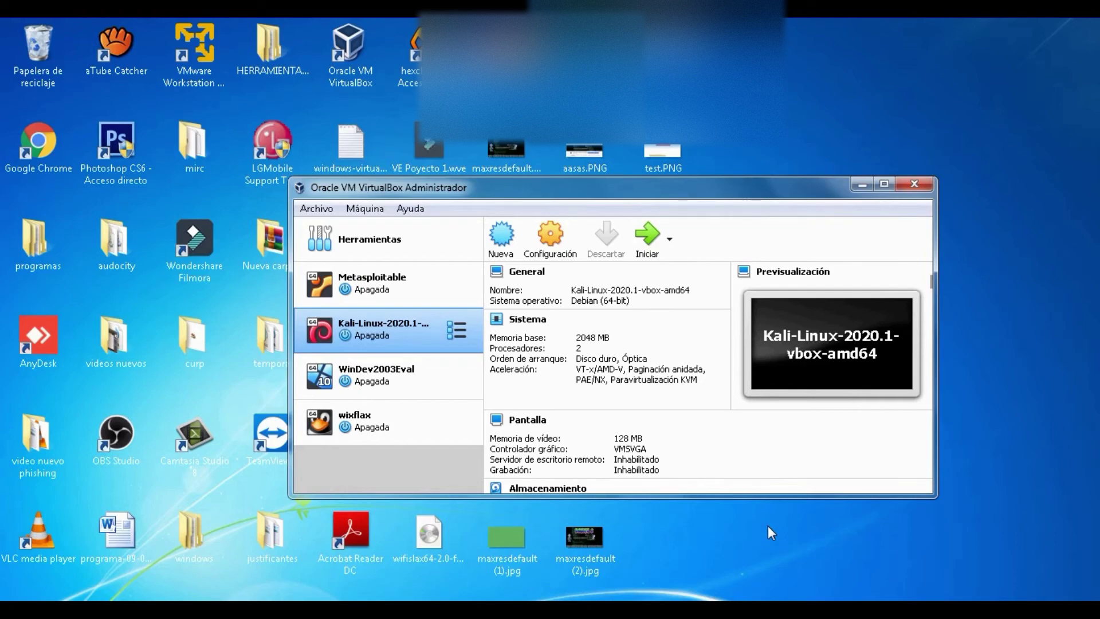
# Step: Start the Kali VM, close the Manager, and dismiss the auto-capture notice
pyautogui.click(644, 238)
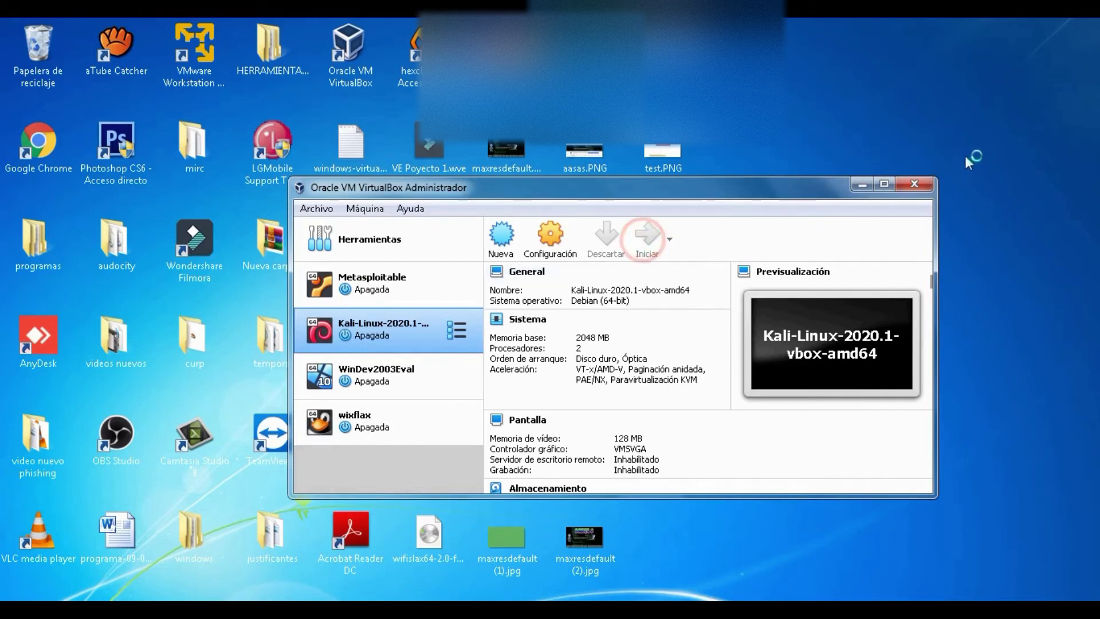
pyautogui.click(915, 184)
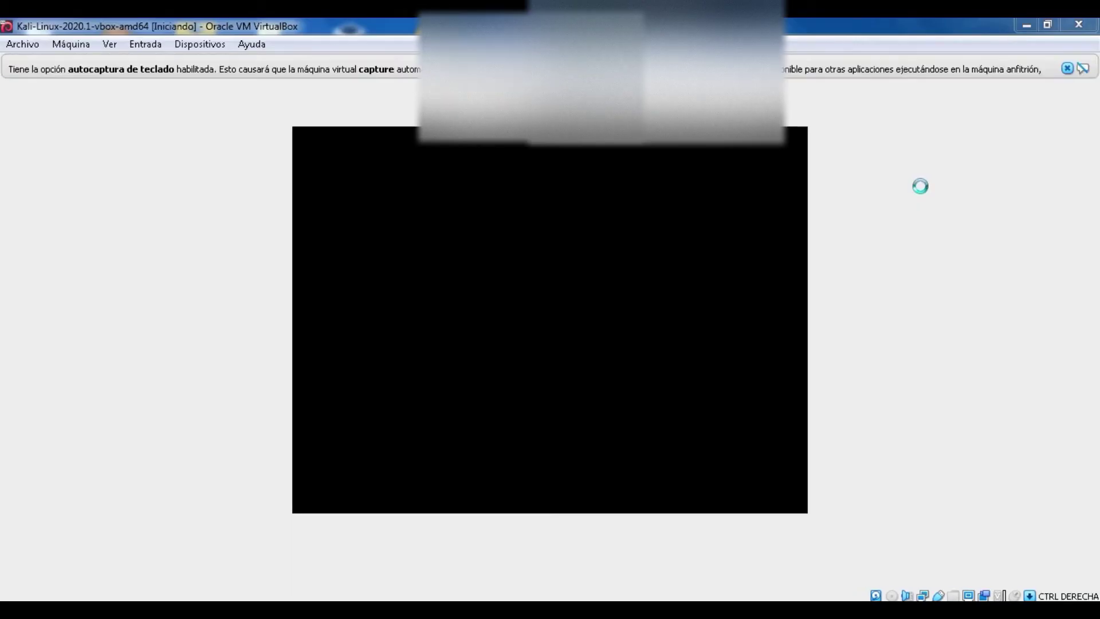
pyautogui.click(1066, 69)
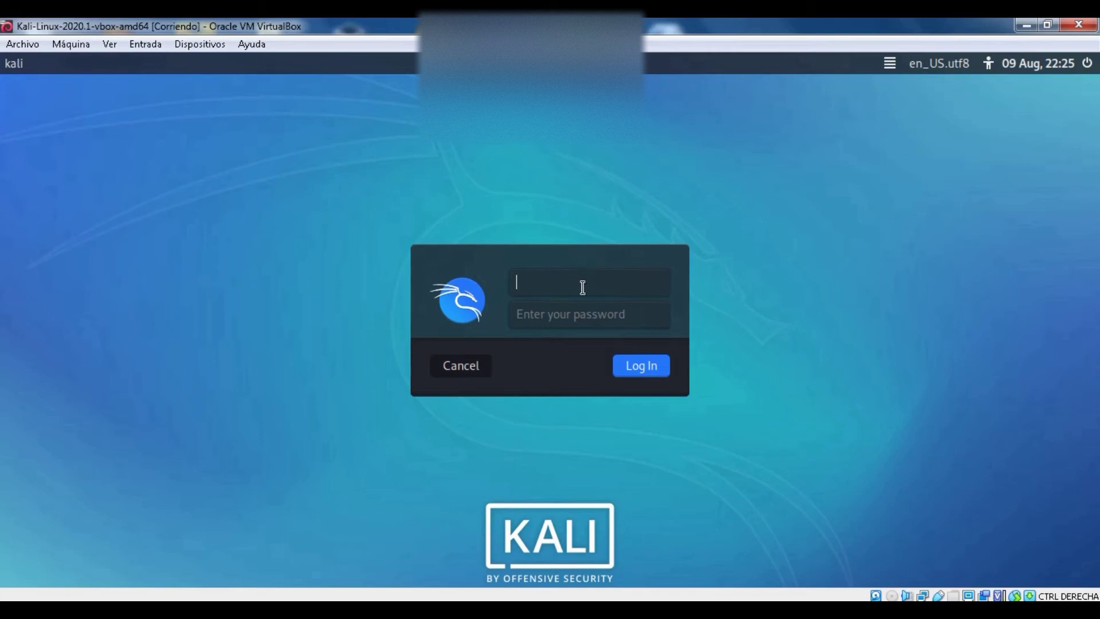
# Step: Log in to Kali with the username and account password
pyautogui.write('kali')
pyautogui.press('Return')
pyautogui.write('kali')
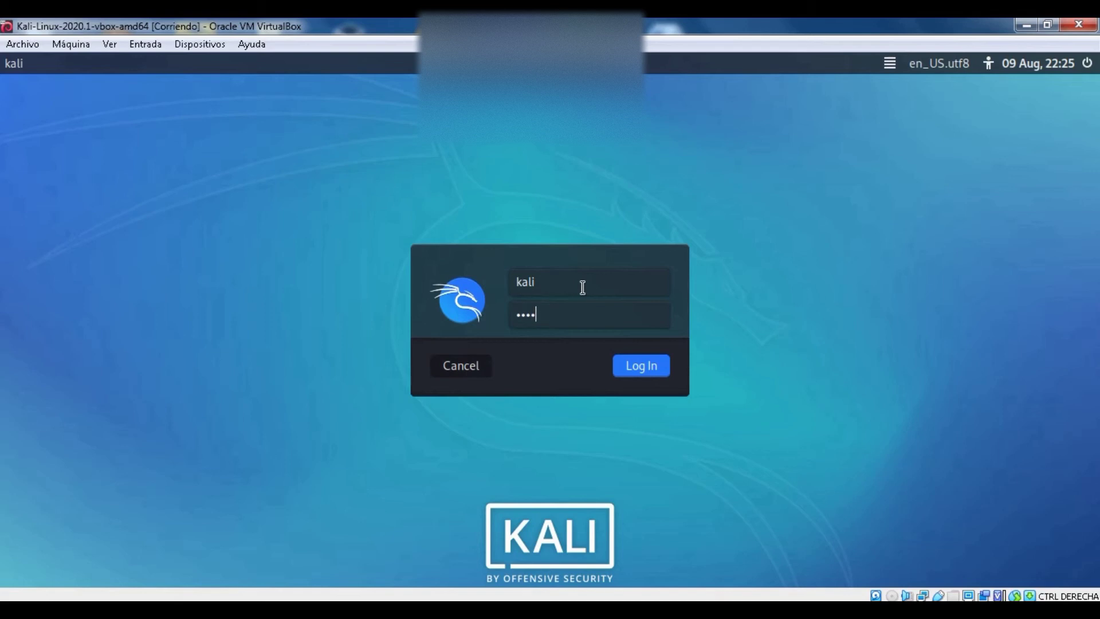
pyautogui.press('Return')
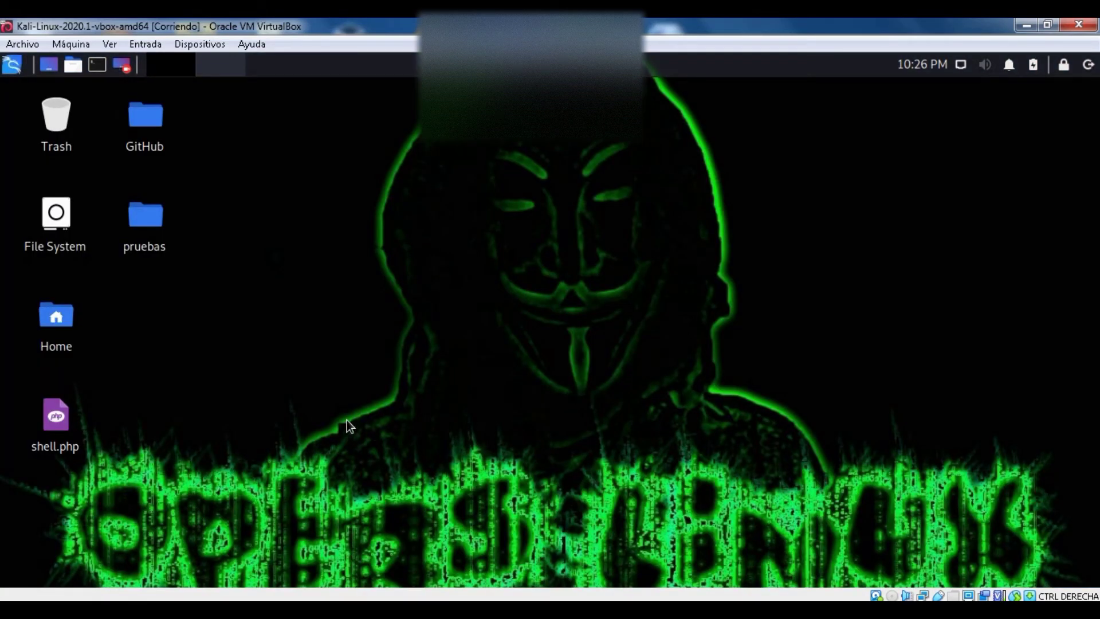
# Step: Look through the VM's Devices > USB device list
pyautogui.click(153, 48)
pyautogui.moveTo(186, 51)
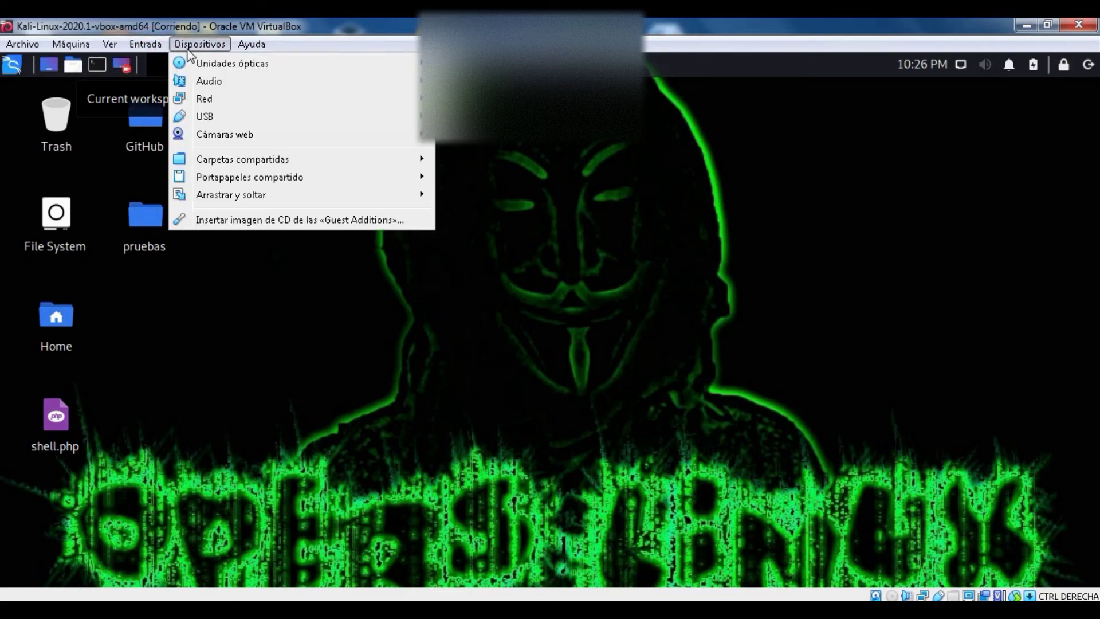
pyautogui.moveTo(212, 117)
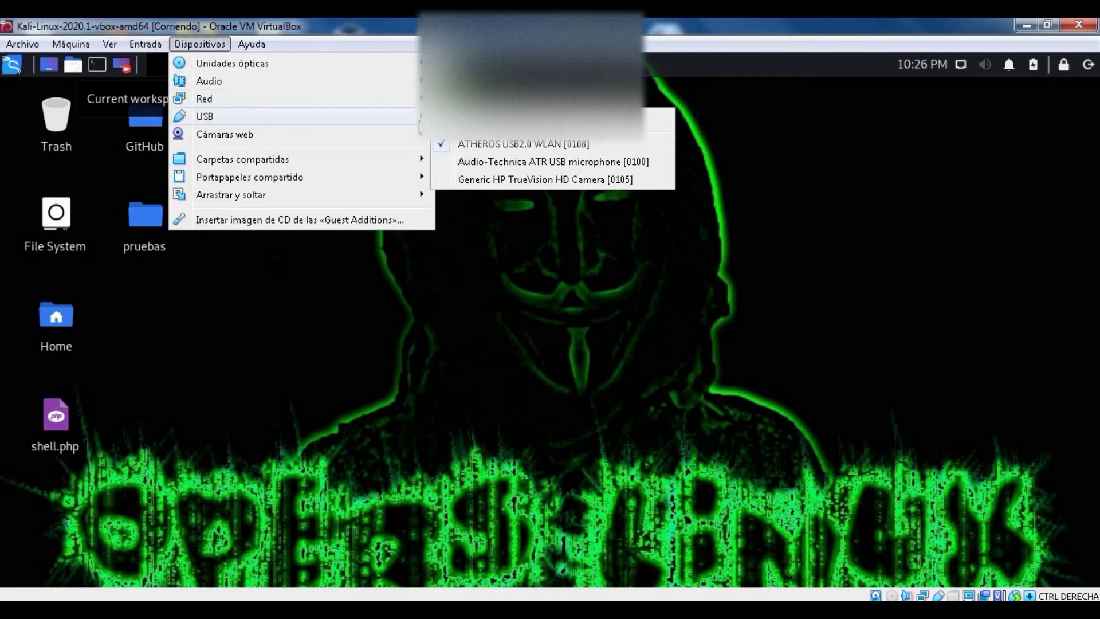
pyautogui.moveTo(454, 148)
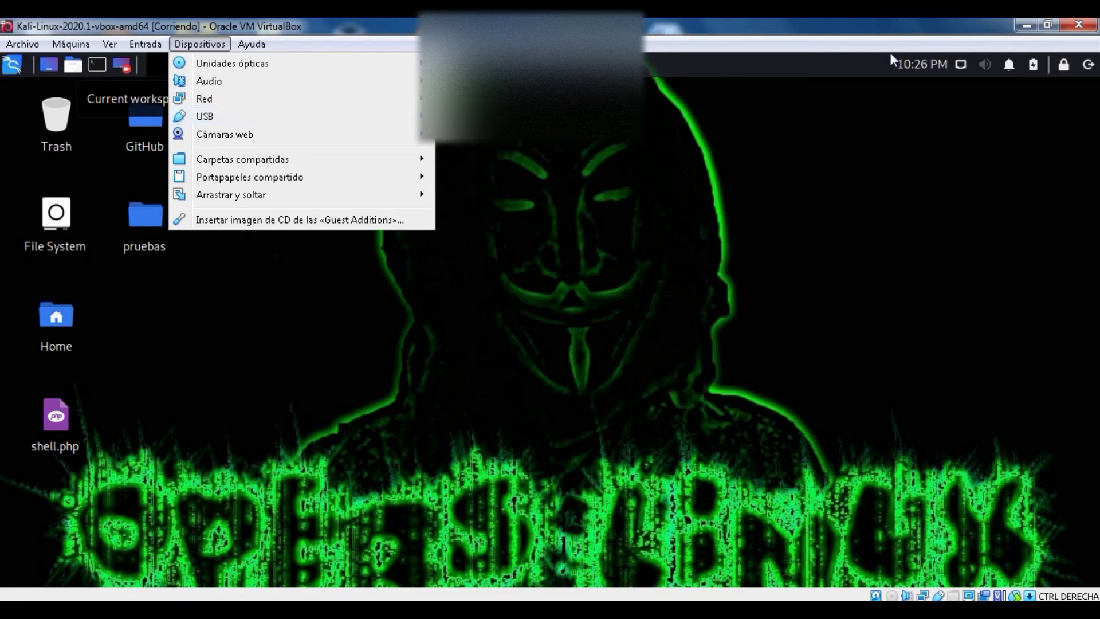
pyautogui.click(957, 65)
# Step: Check Kali's network connections, then untick ATHEROS USB2.0 WLAN [0108] under Devices > USB
pyautogui.click(958, 66)
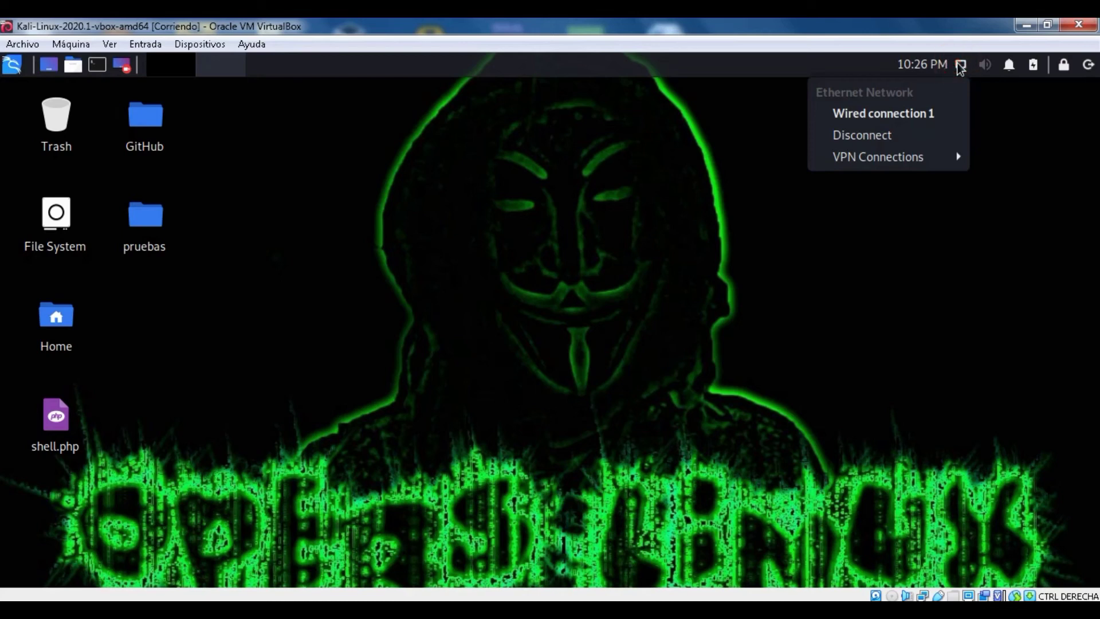
pyautogui.click(960, 65)
pyautogui.click(198, 44)
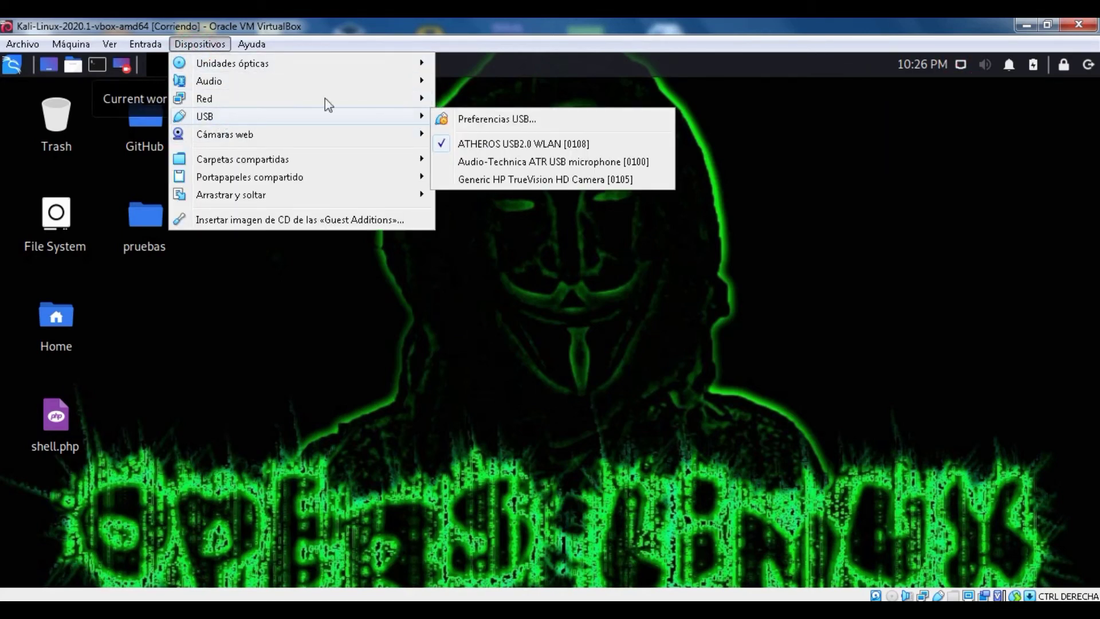
pyautogui.click(517, 152)
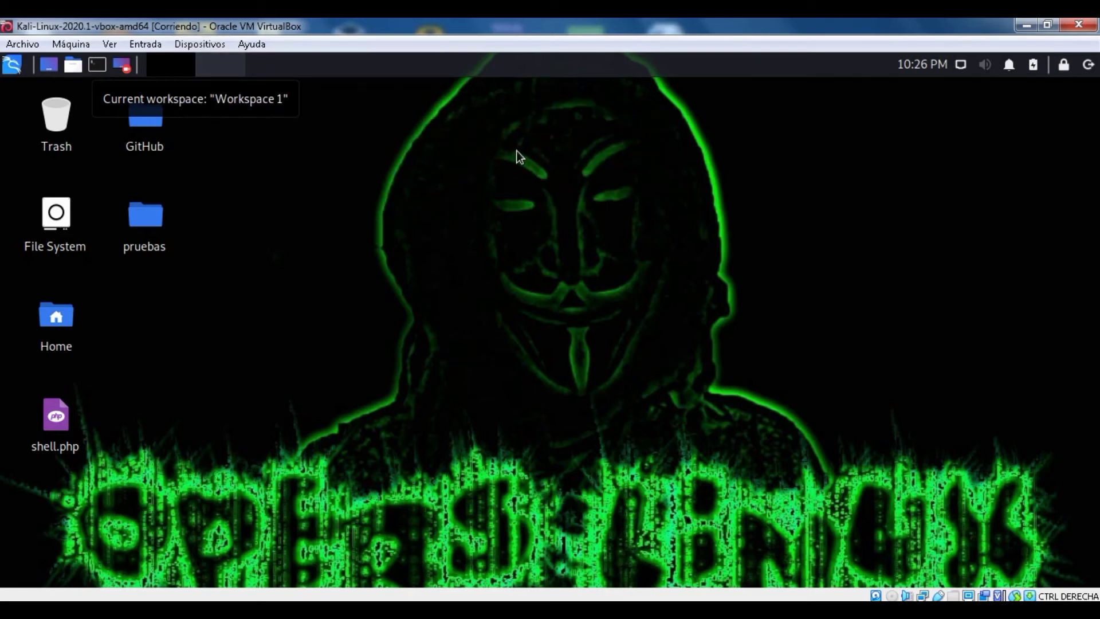
pyautogui.click(960, 64)
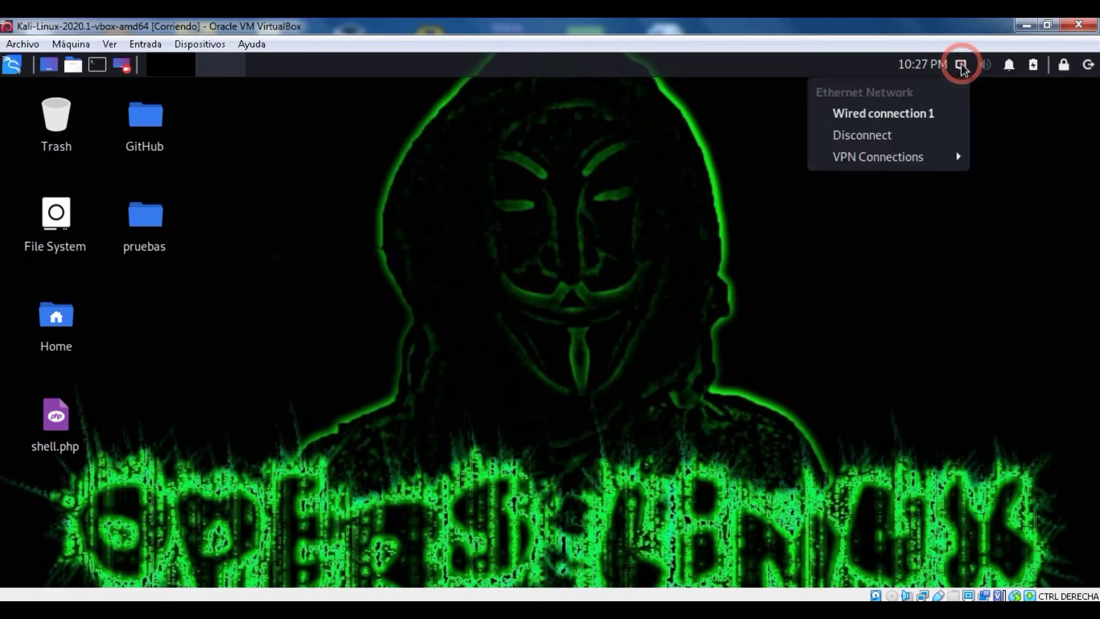
pyautogui.click(955, 261)
pyautogui.click(980, 595)
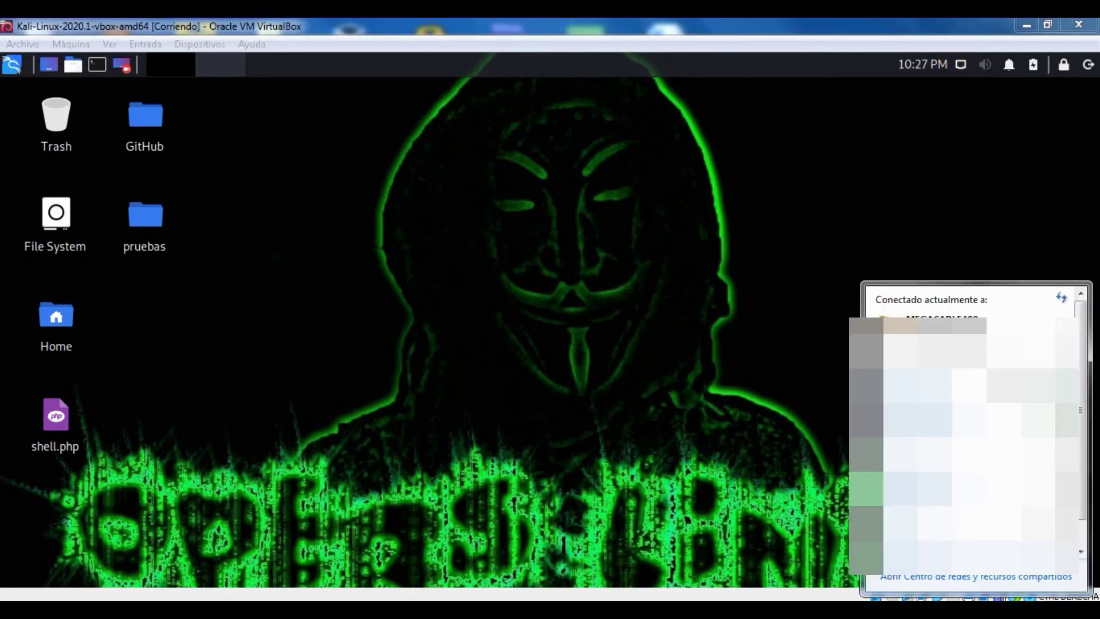
pyautogui.moveTo(1086, 404); pyautogui.dragTo(1081, 532)
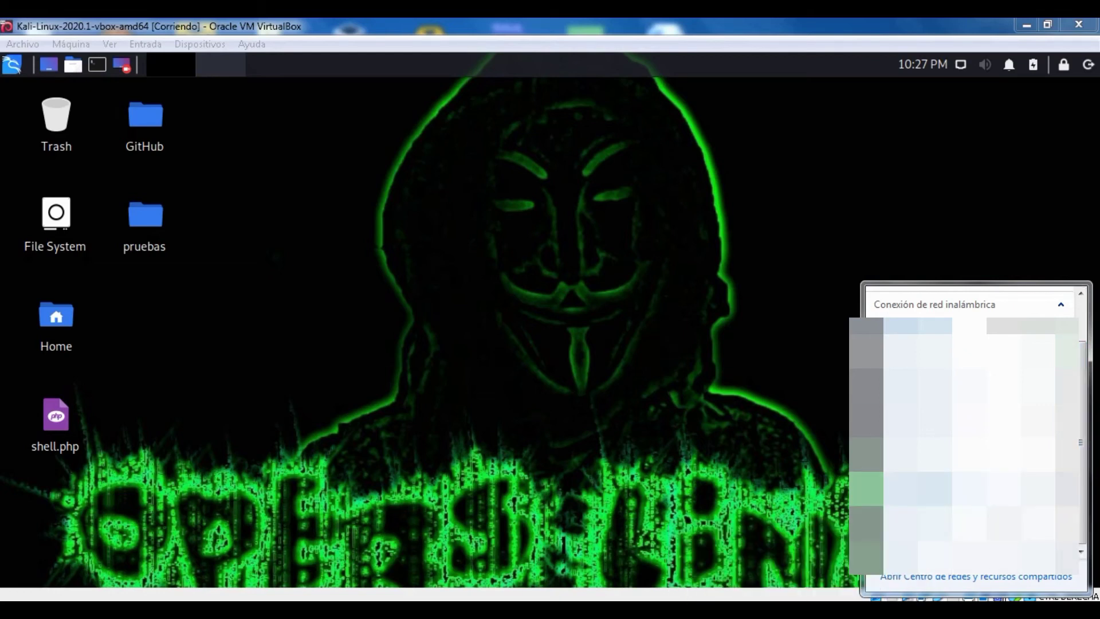
pyautogui.click(819, 434)
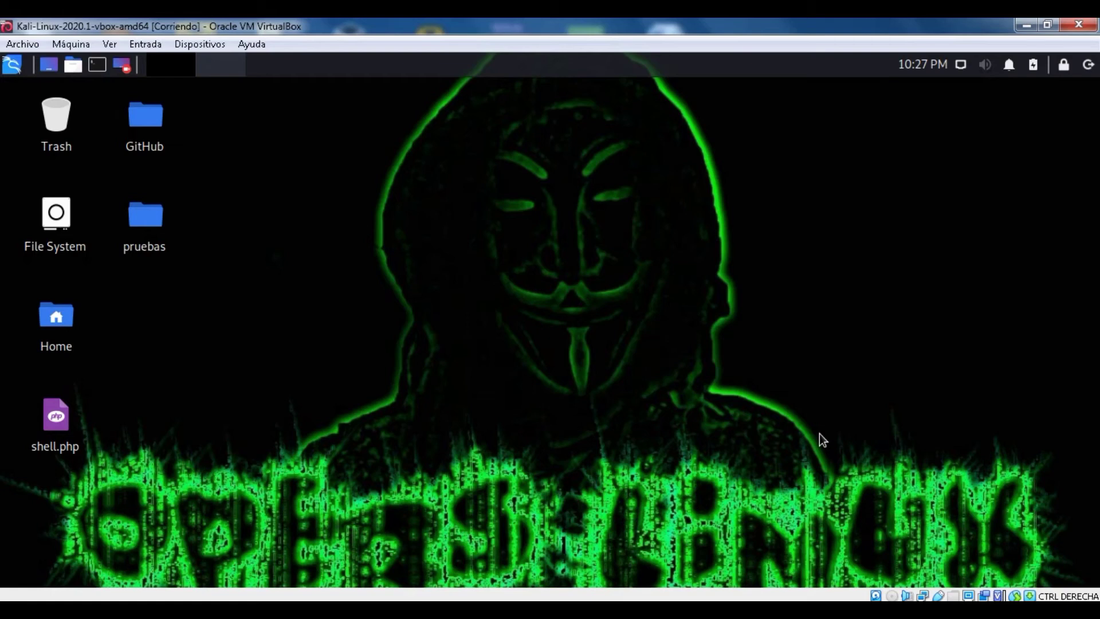
pyautogui.click(959, 63)
pyautogui.click(959, 63)
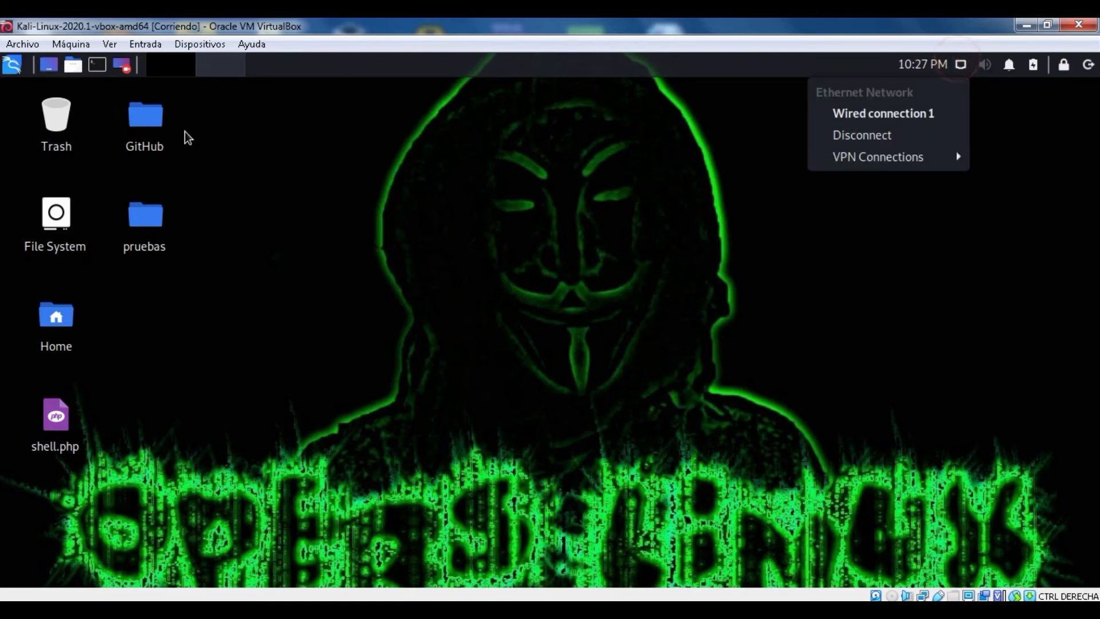
pyautogui.click(213, 46)
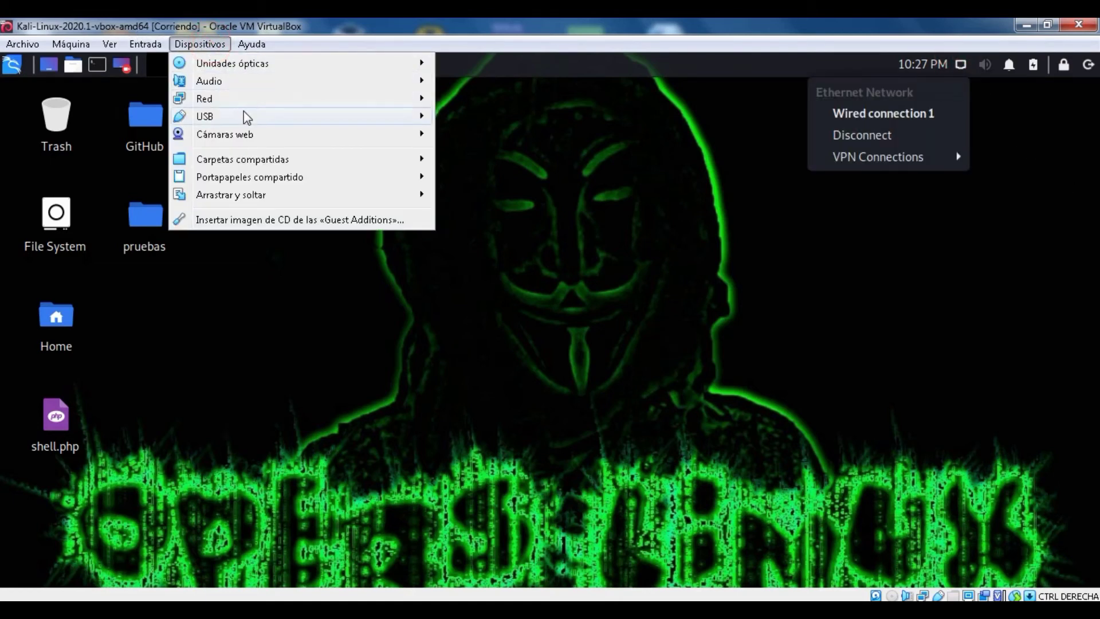
pyautogui.moveTo(368, 116)
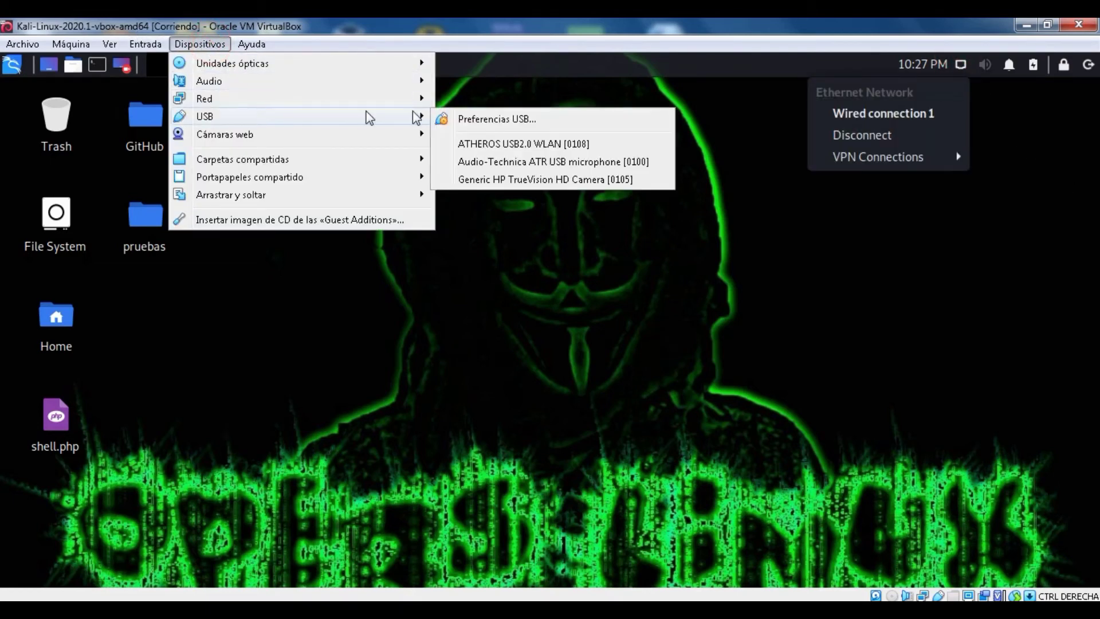
pyautogui.click(481, 145)
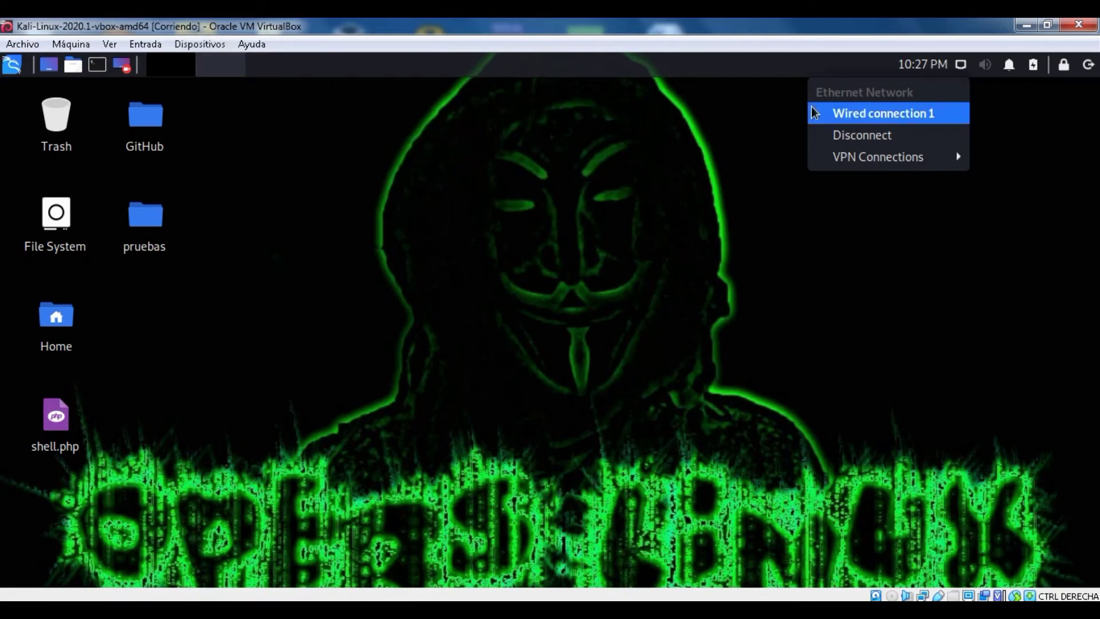
pyautogui.click(960, 64)
pyautogui.click(961, 65)
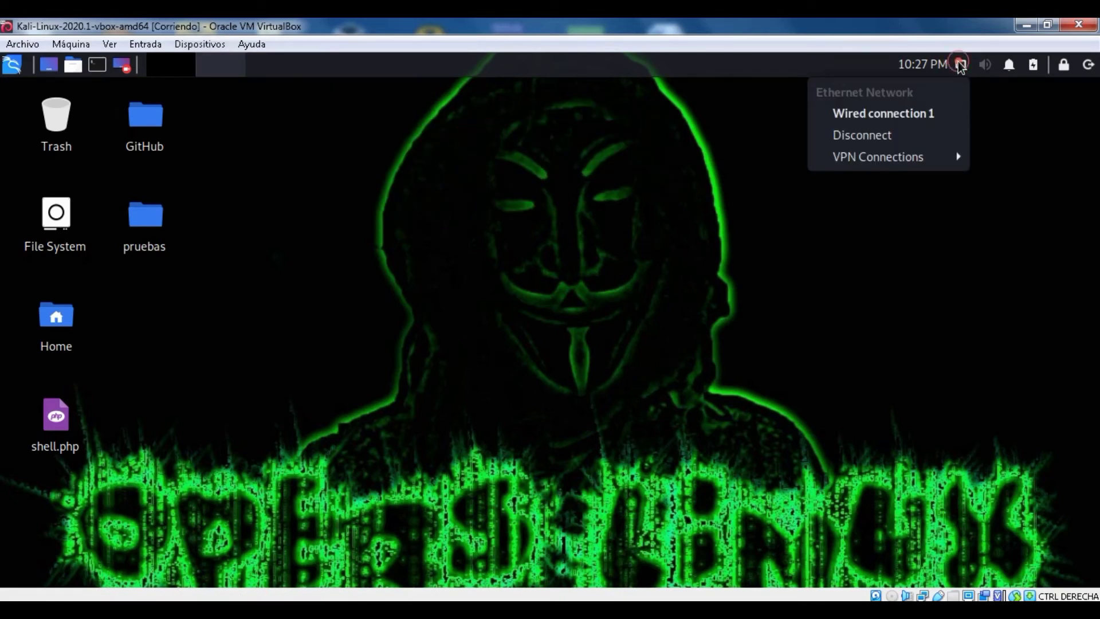
pyautogui.click(961, 65)
pyautogui.click(961, 65)
pyautogui.click(960, 67)
pyautogui.click(960, 67)
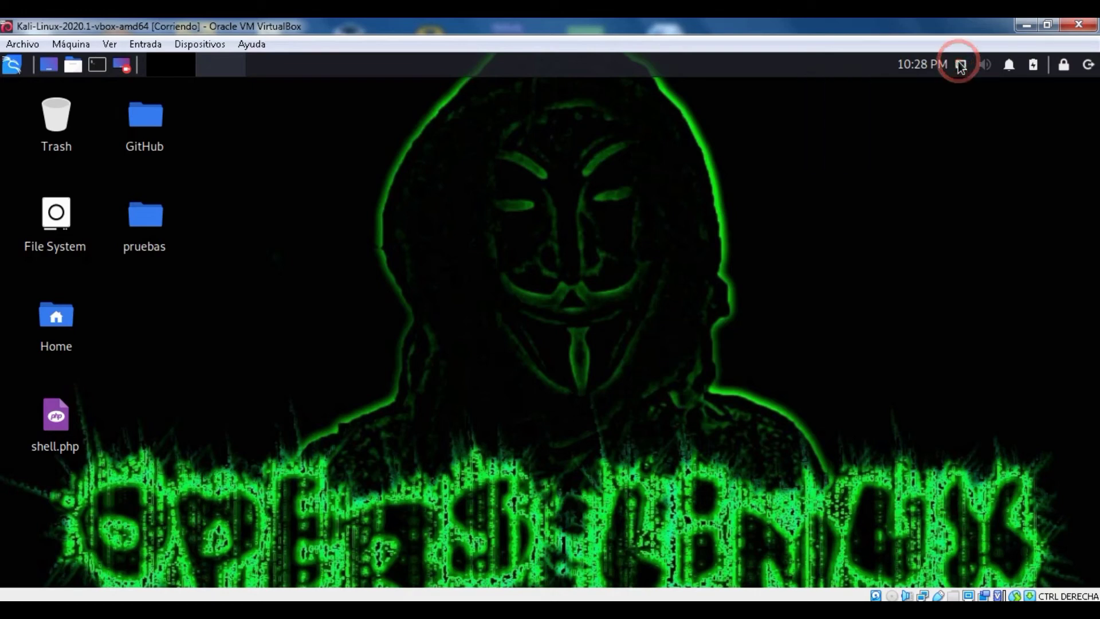
pyautogui.click(961, 66)
pyautogui.click(960, 66)
pyautogui.click(961, 66)
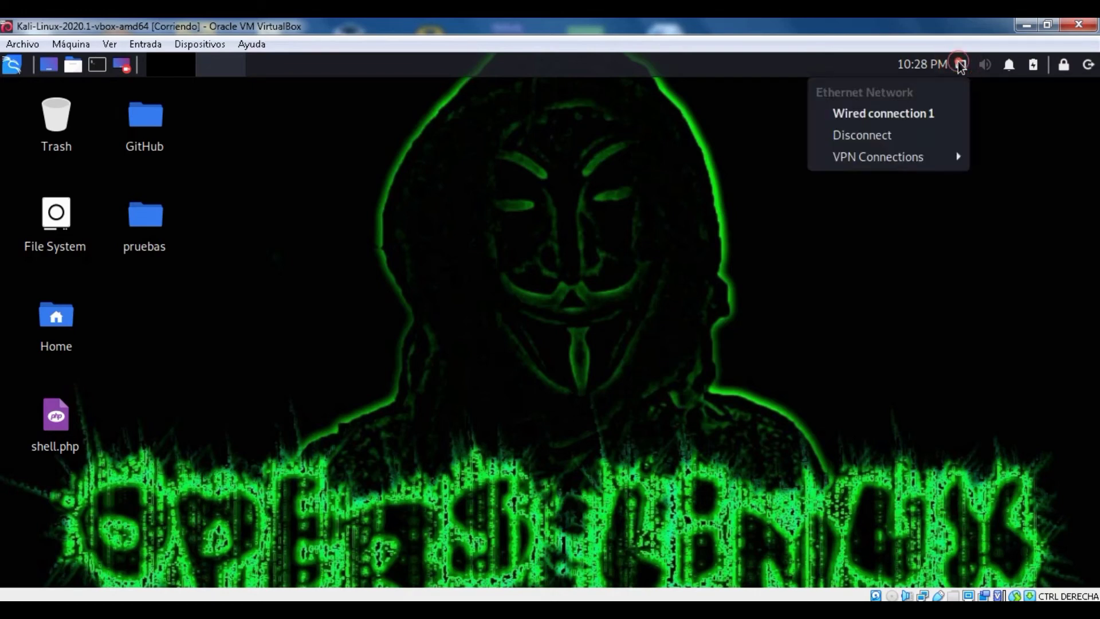
pyautogui.click(960, 65)
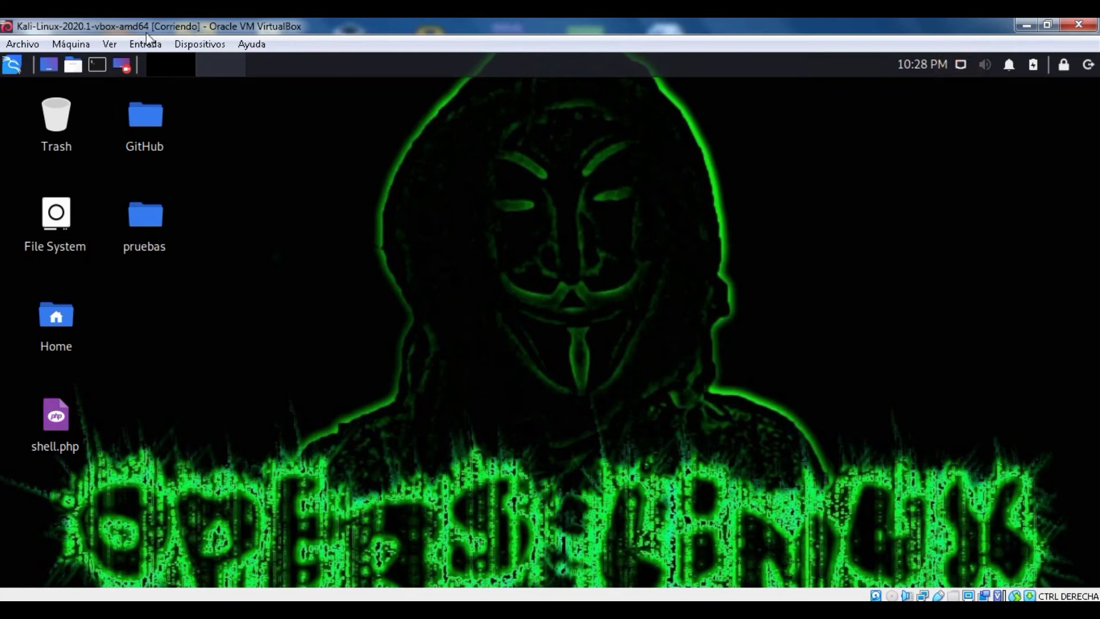
pyautogui.click(200, 44)
pyautogui.moveTo(222, 116)
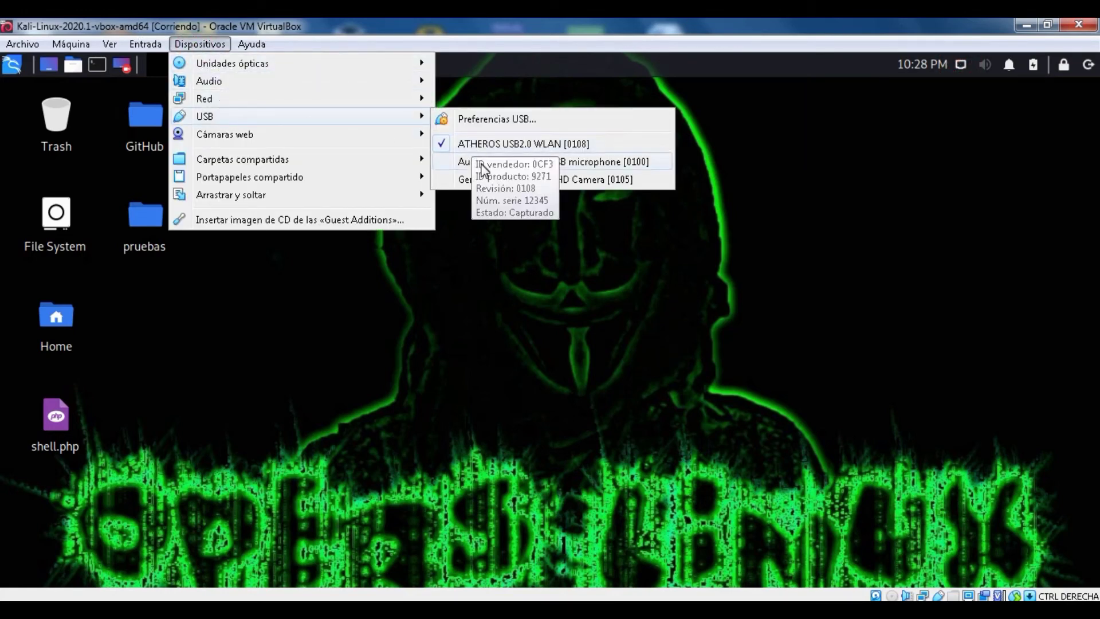
pyautogui.moveTo(299, 106)
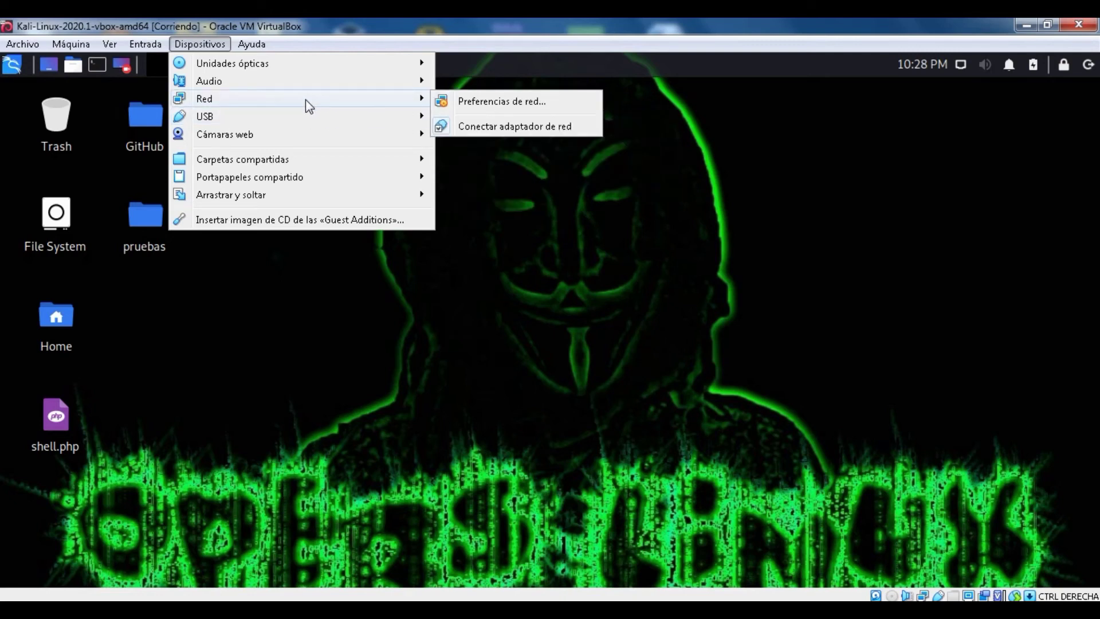
pyautogui.click(965, 67)
pyautogui.click(965, 67)
pyautogui.click(965, 68)
pyautogui.click(965, 68)
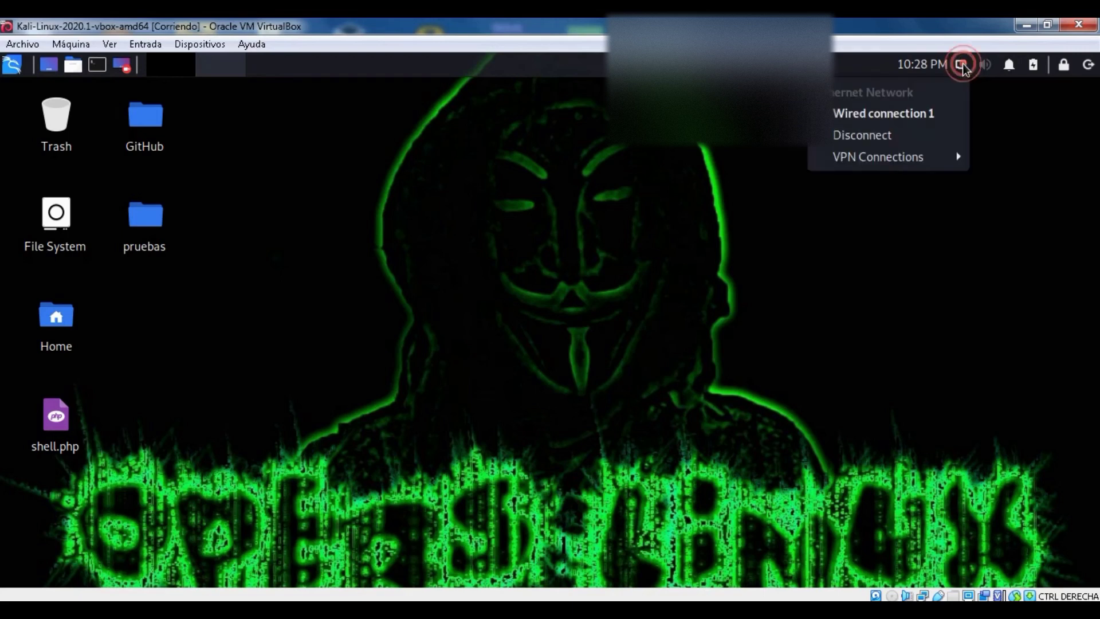
pyautogui.click(964, 67)
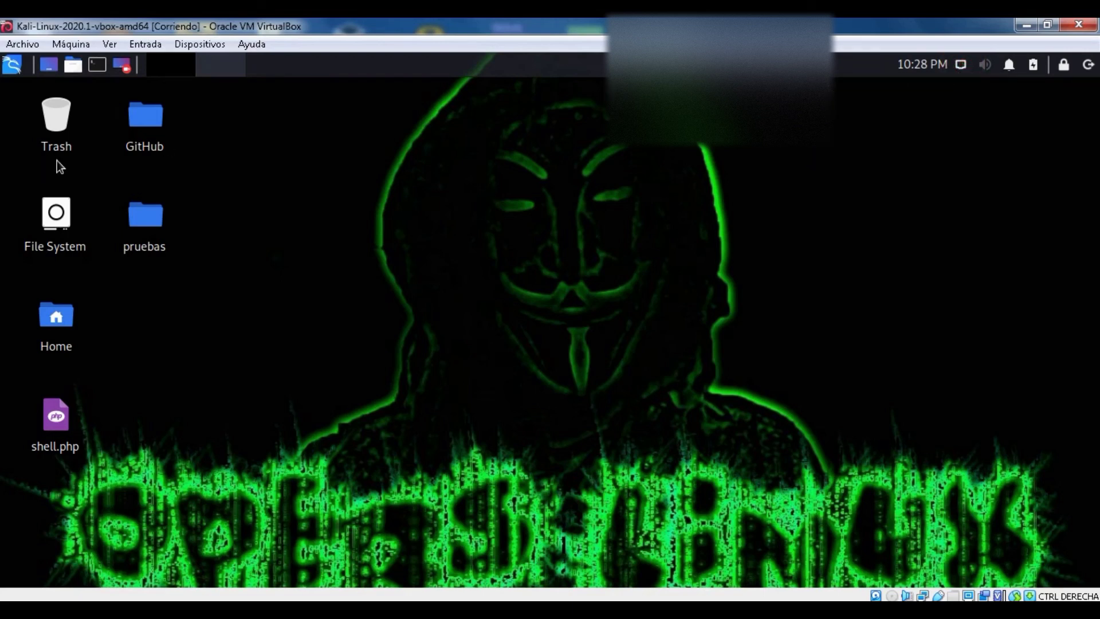
# Step: Shut down Kali from the panel power icon's Log out dialog
pyautogui.click(1088, 70)
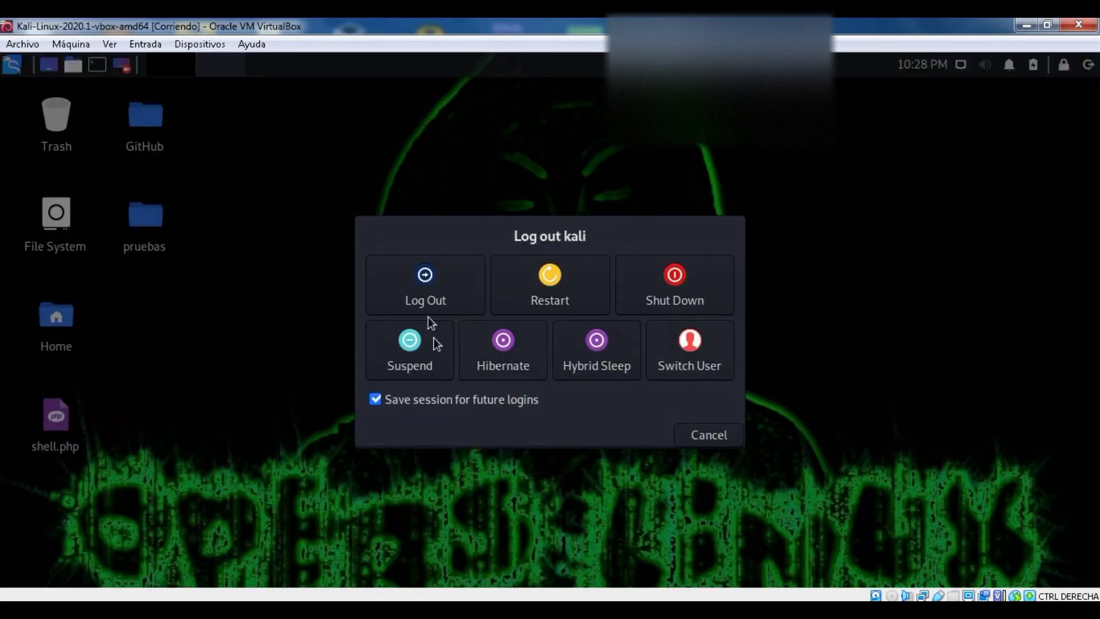
pyautogui.click(682, 272)
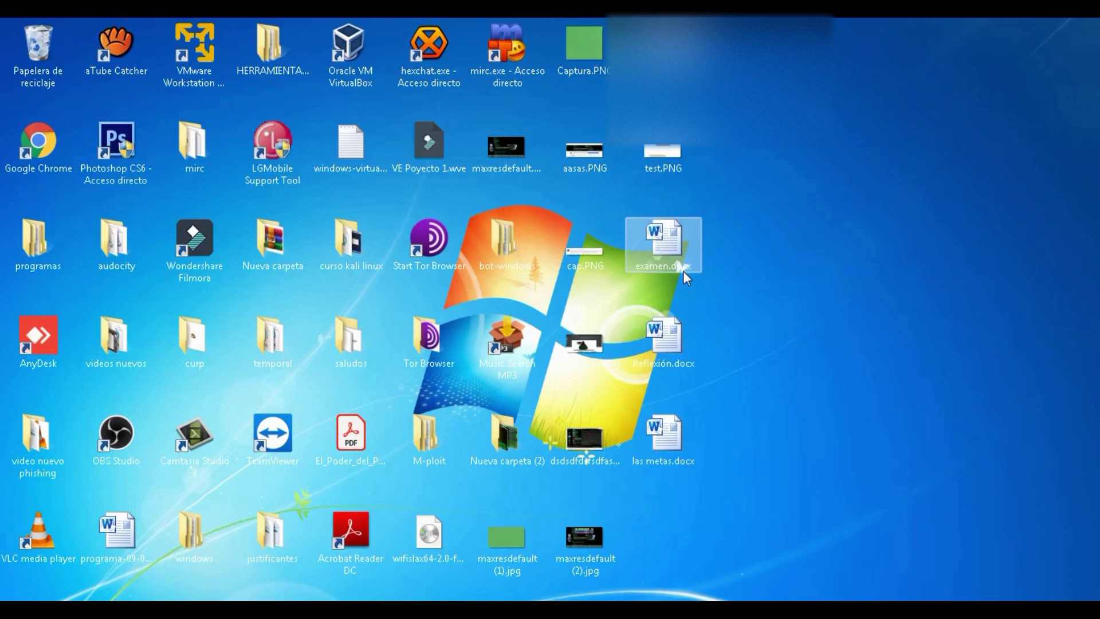
# Step: Check the Windows Wi-Fi list, dismiss the USB warning balloon, and launch VirtualBox
pyautogui.doubleClick(683, 271)
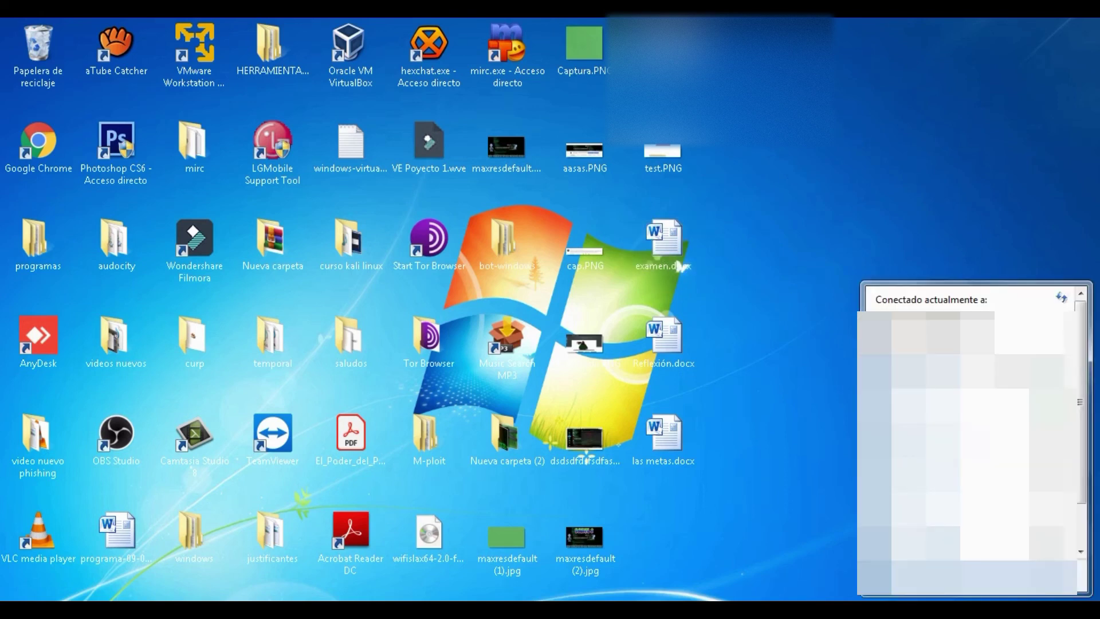
pyautogui.moveTo(1082, 395); pyautogui.dragTo(1081, 483)
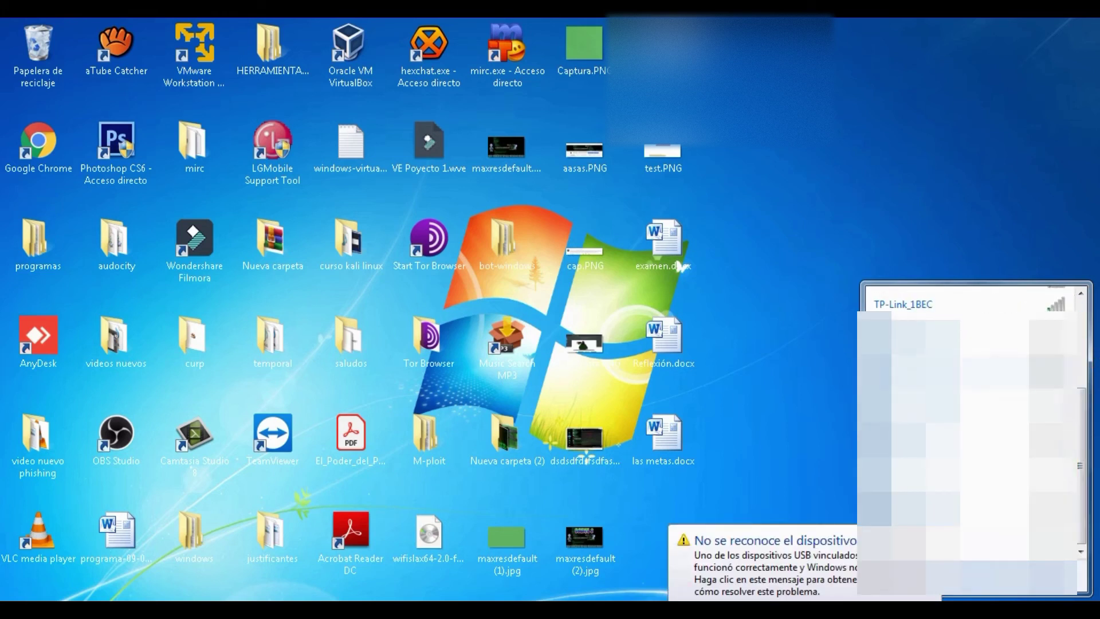
pyautogui.click(952, 155)
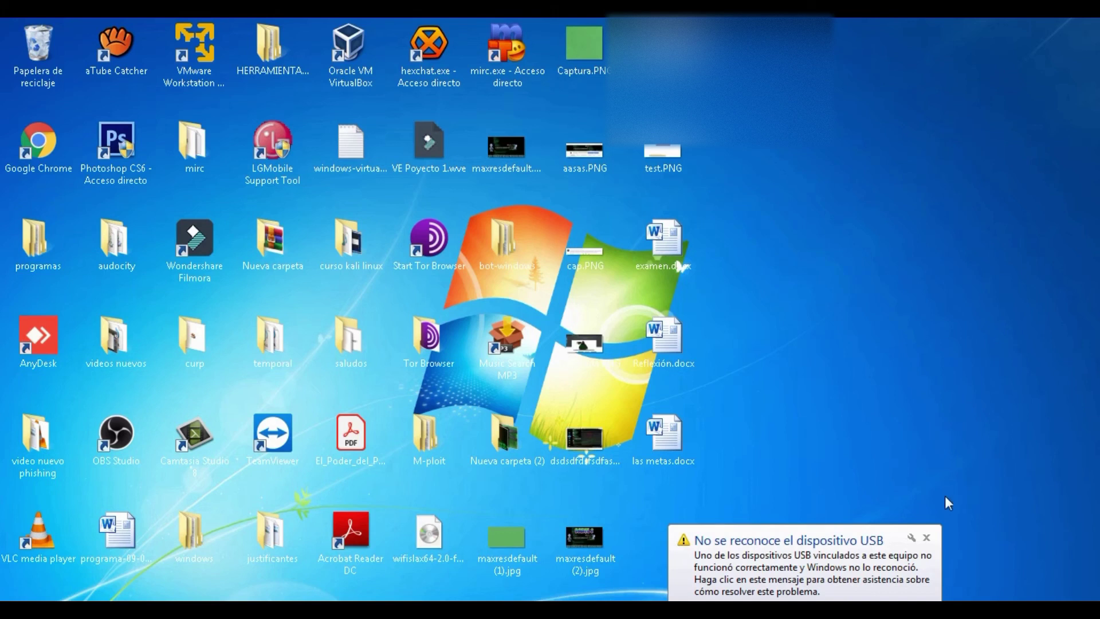
pyautogui.click(926, 538)
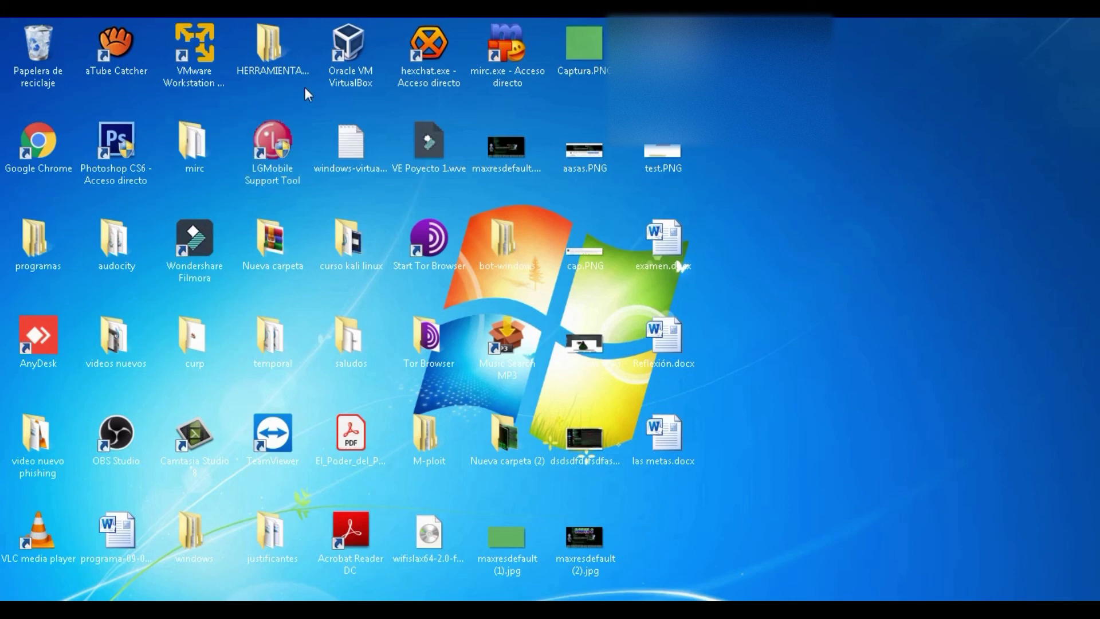
pyautogui.click(355, 71)
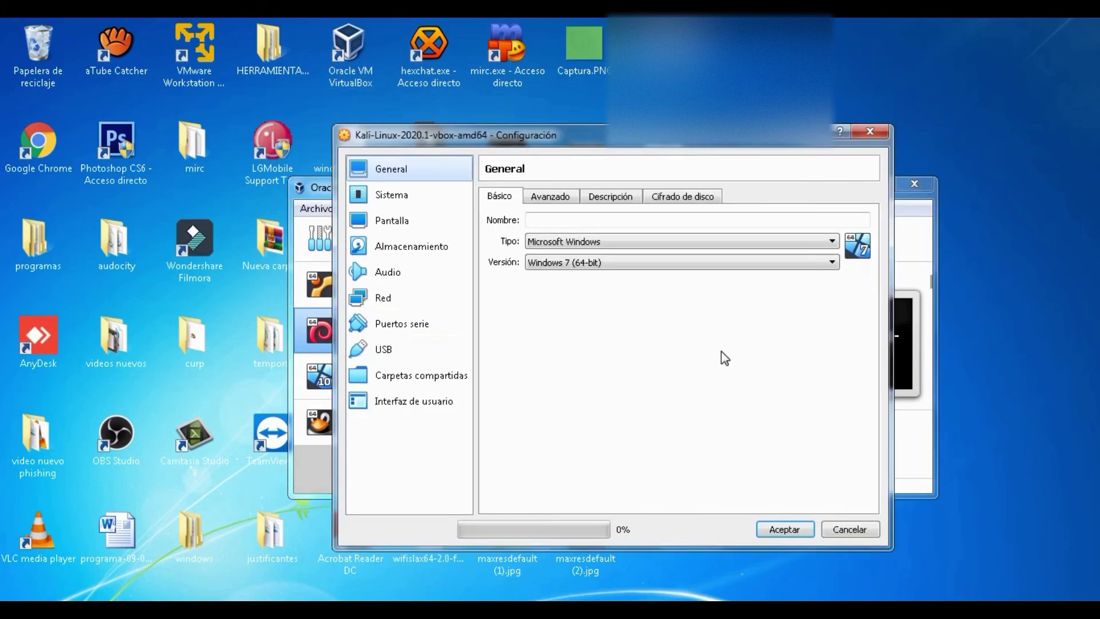
# Step: Verify the Kali-Linux-2020.1 USB settings include the ATHEROS USB2.0 WLAN filter, then start the VM and close the Manager
pyautogui.click(394, 346)
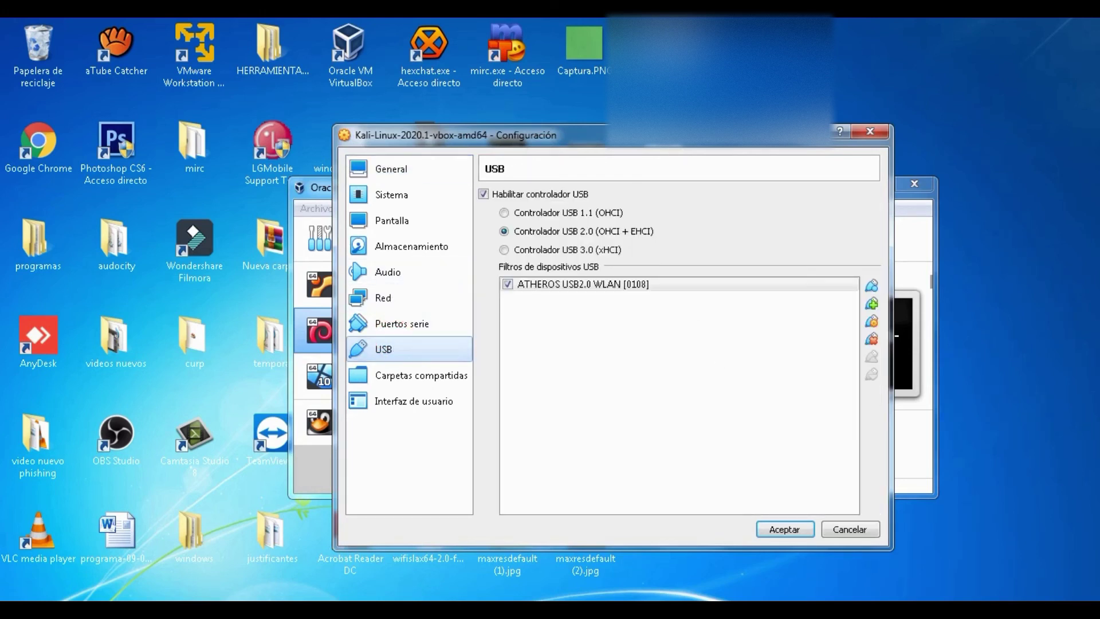
pyautogui.click(867, 128)
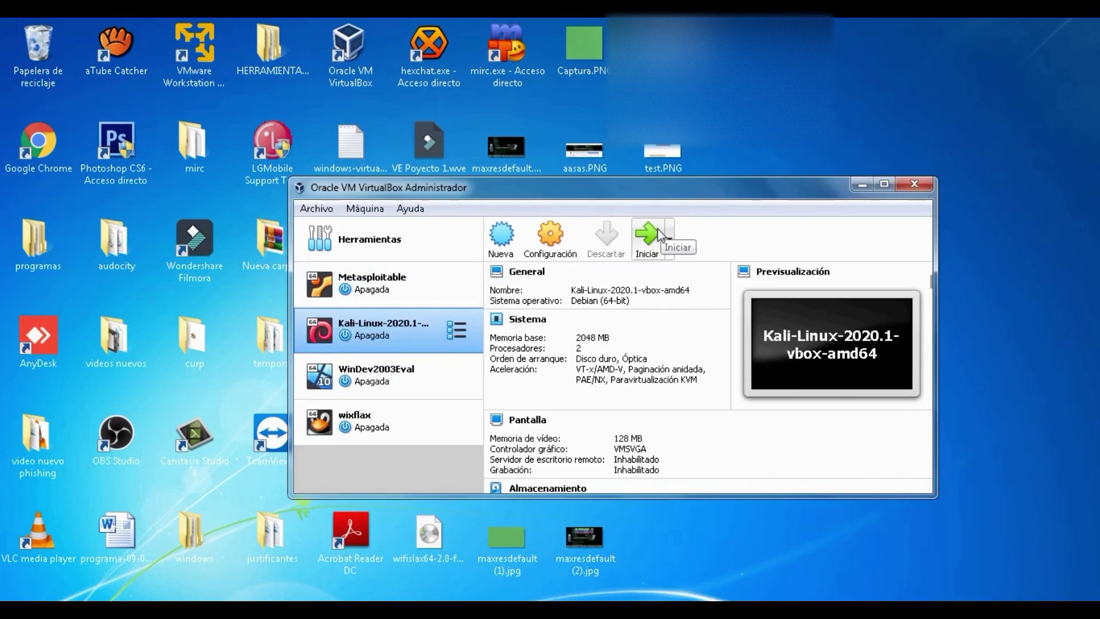
pyautogui.click(647, 236)
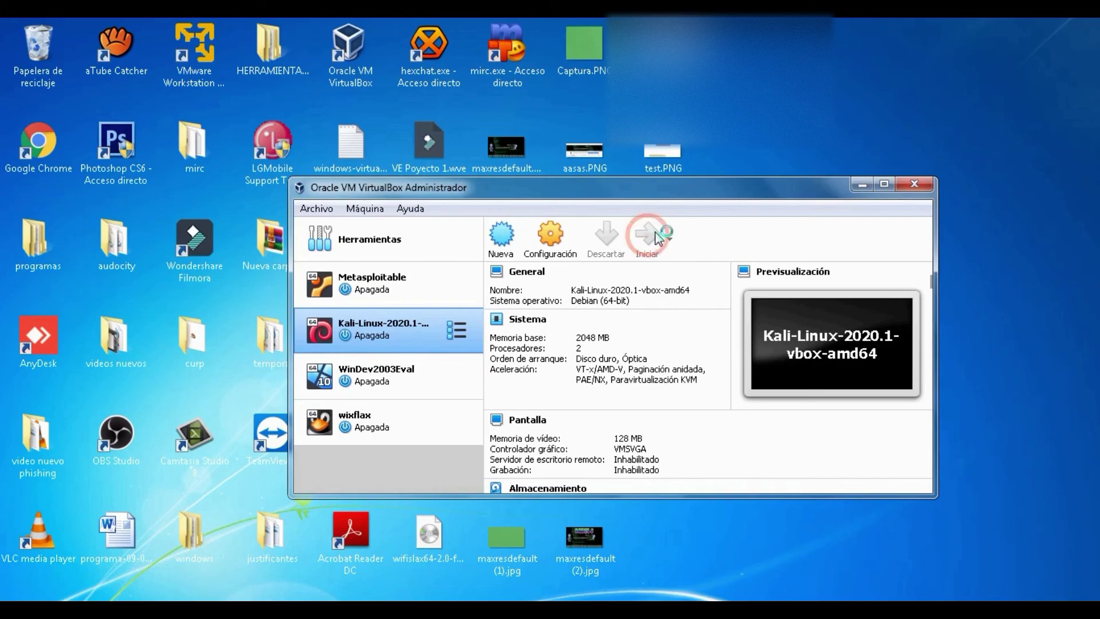
pyautogui.click(908, 182)
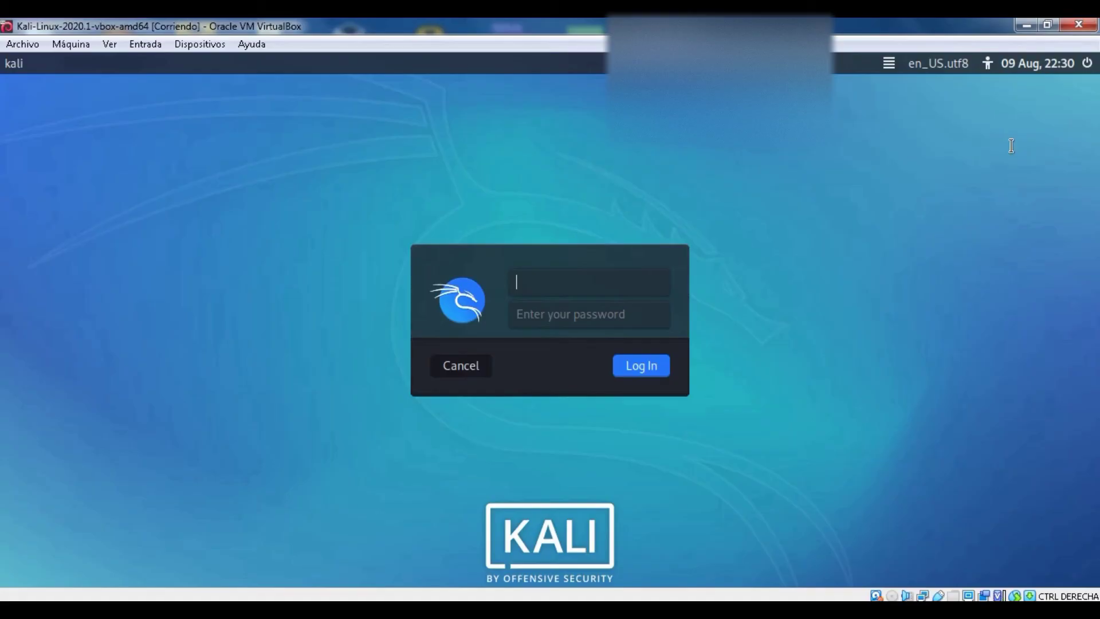
# Step: Log in to the Kali guest as user kali with the account password
pyautogui.click(627, 290)
pyautogui.write('kali')
pyautogui.press('Tab')
pyautogui.write('kali')
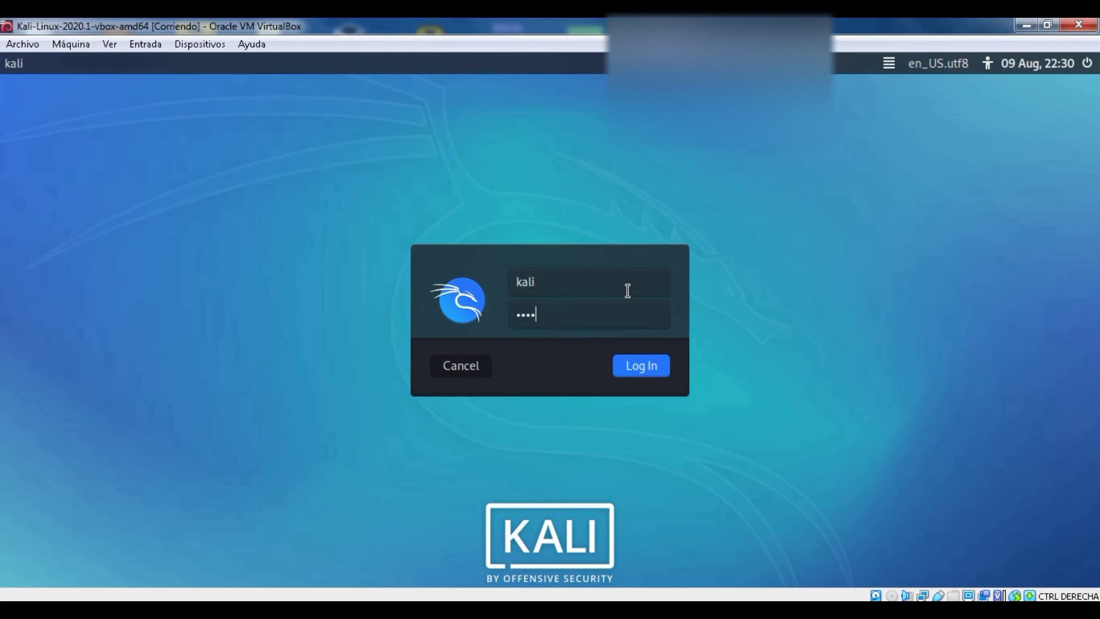
pyautogui.press('Return')
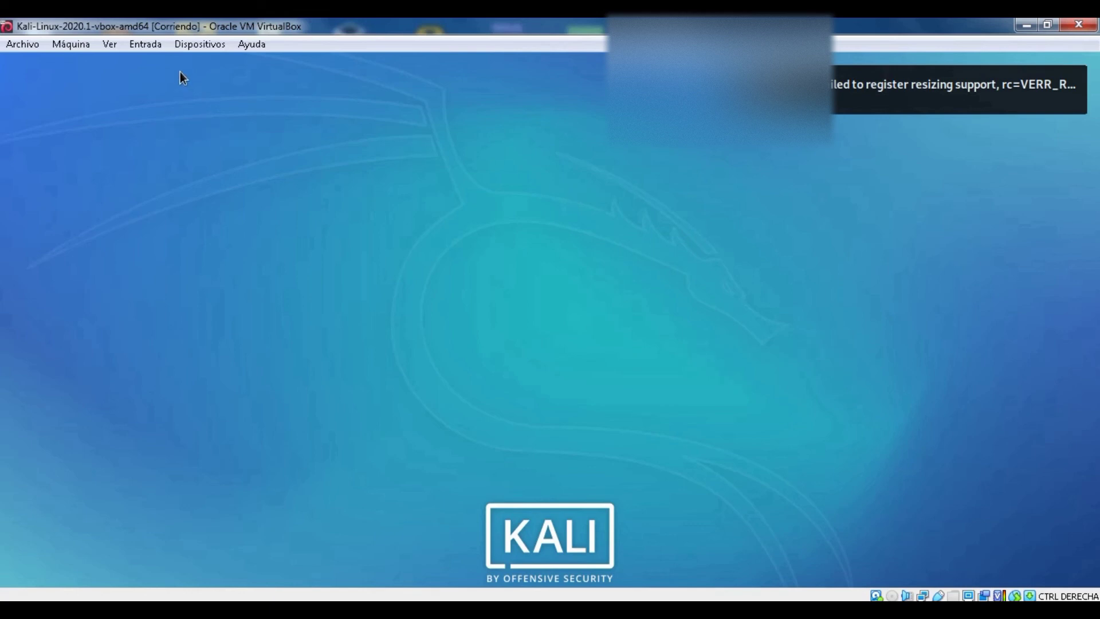
# Step: Inspect the Dispositivos > USB device list in the VM window's menu
pyautogui.click(196, 45)
pyautogui.moveTo(216, 113)
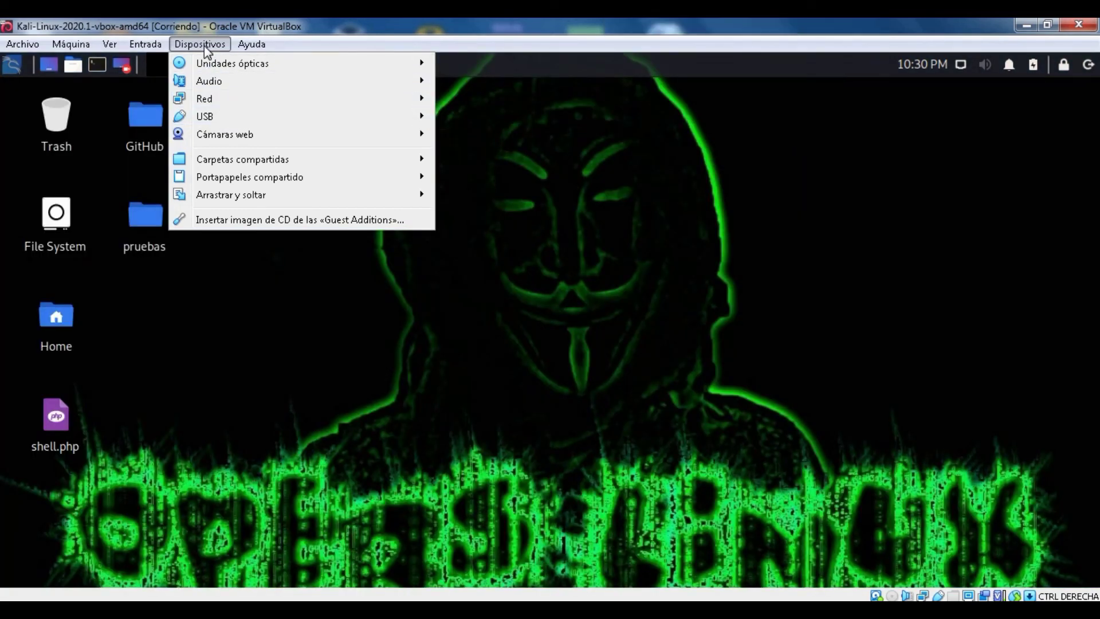
pyautogui.click(204, 46)
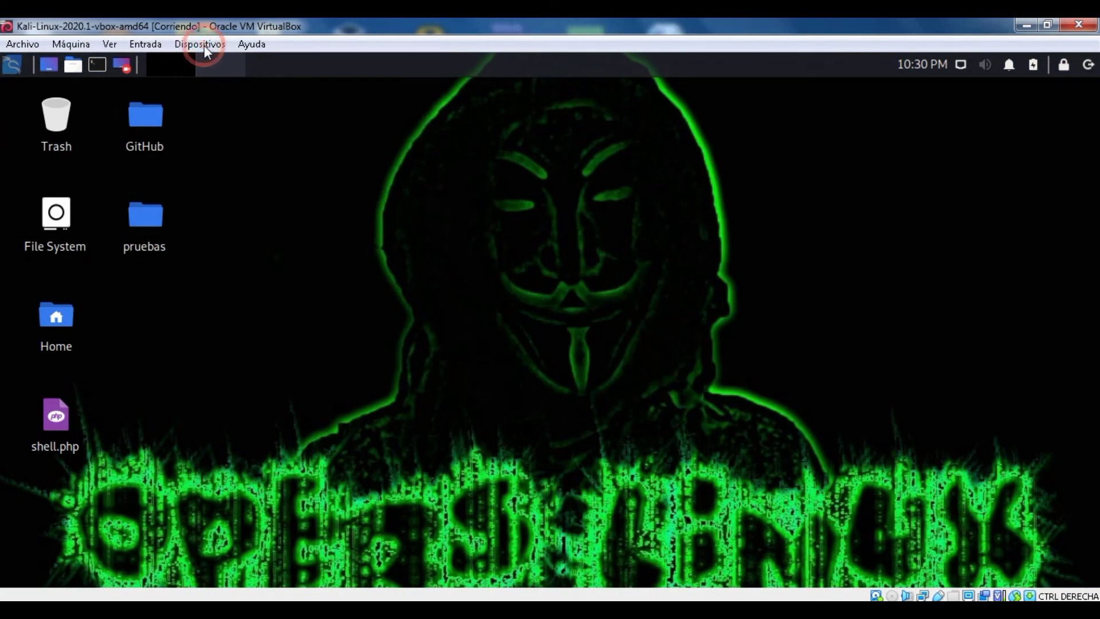
# Step: Open a terminal from the Kali panel
pyautogui.click(308, 237)
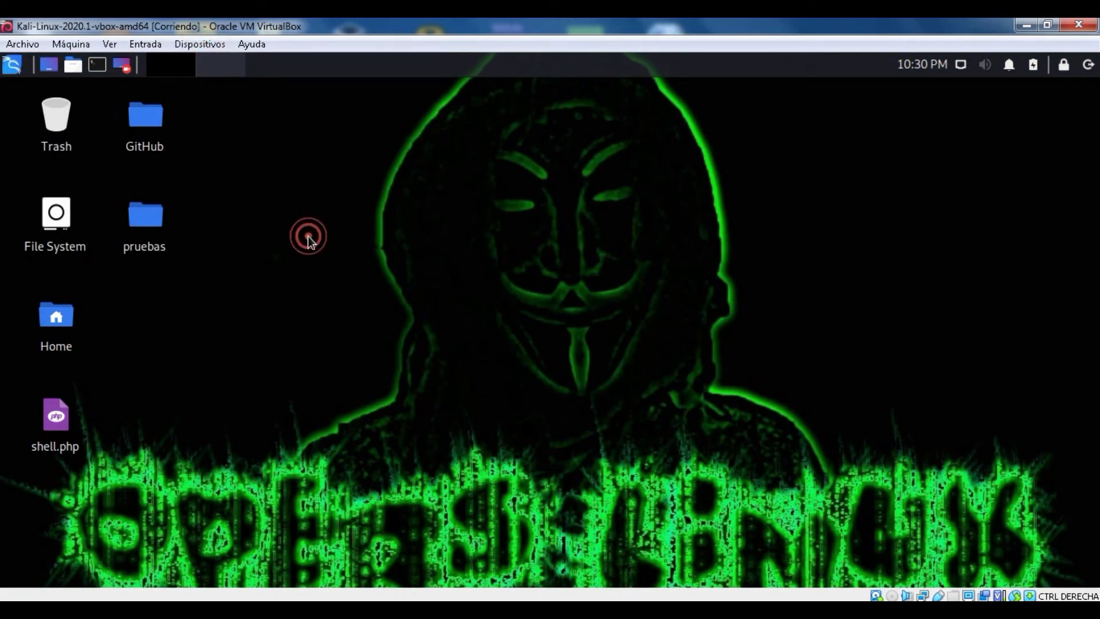
pyautogui.click(99, 62)
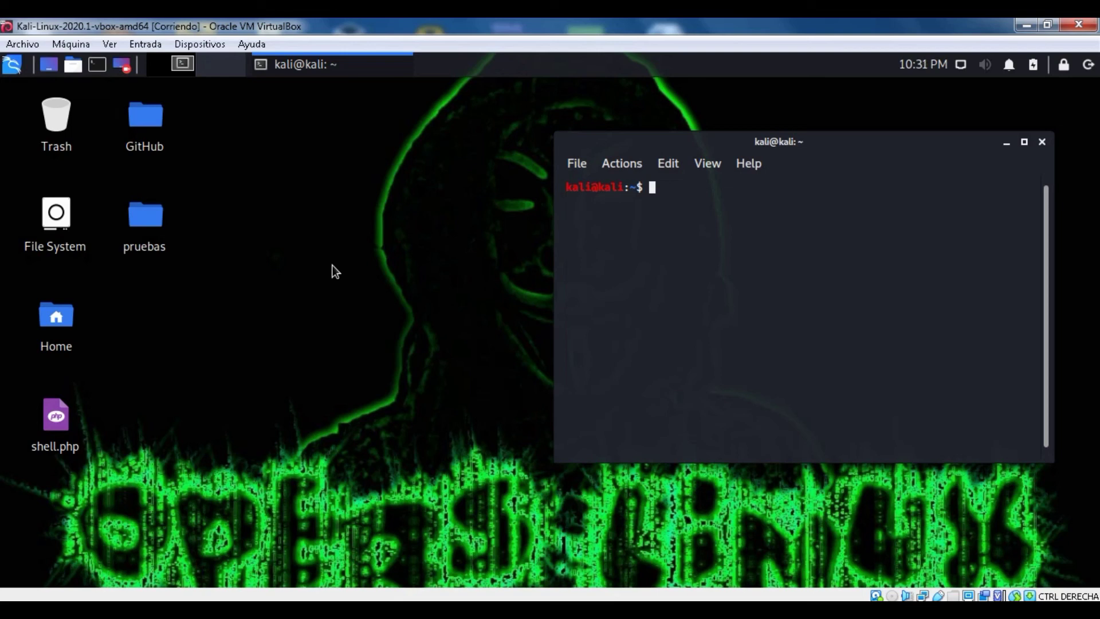
pyautogui.write('3')
# Step: Erase the stray '3' at the terminal prompt and show the guest's network connections list
pyautogui.click(629, 226)
pyautogui.press('BackSpace')
pyautogui.click(961, 65)
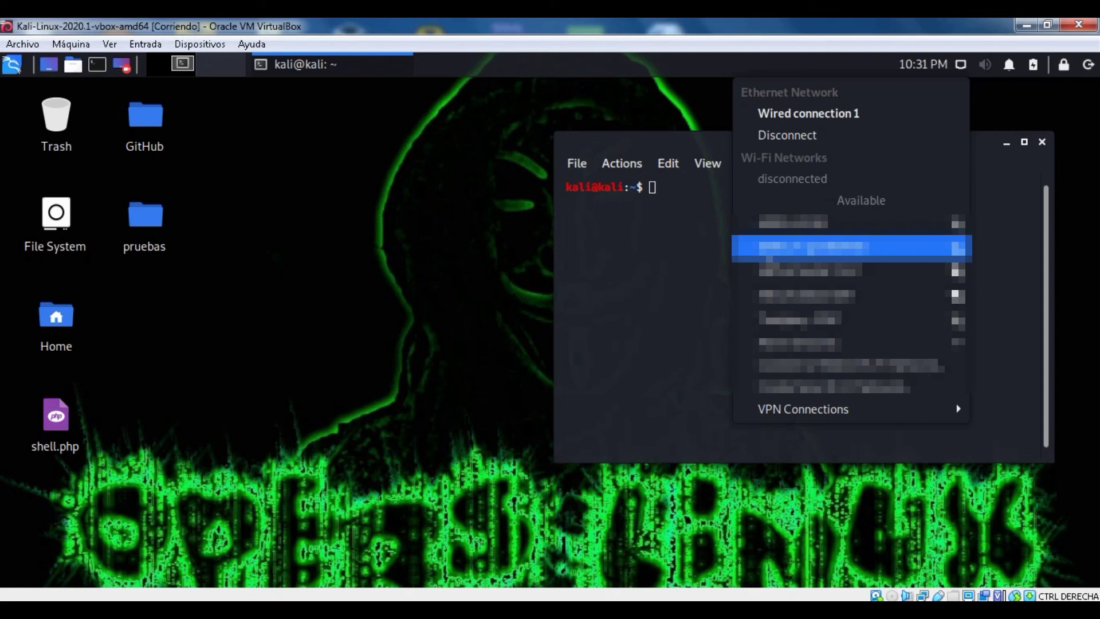
# Step: Close the Wi-Fi network list, exit the terminal, and launch Web Browser from the Kali menu
pyautogui.click(960, 66)
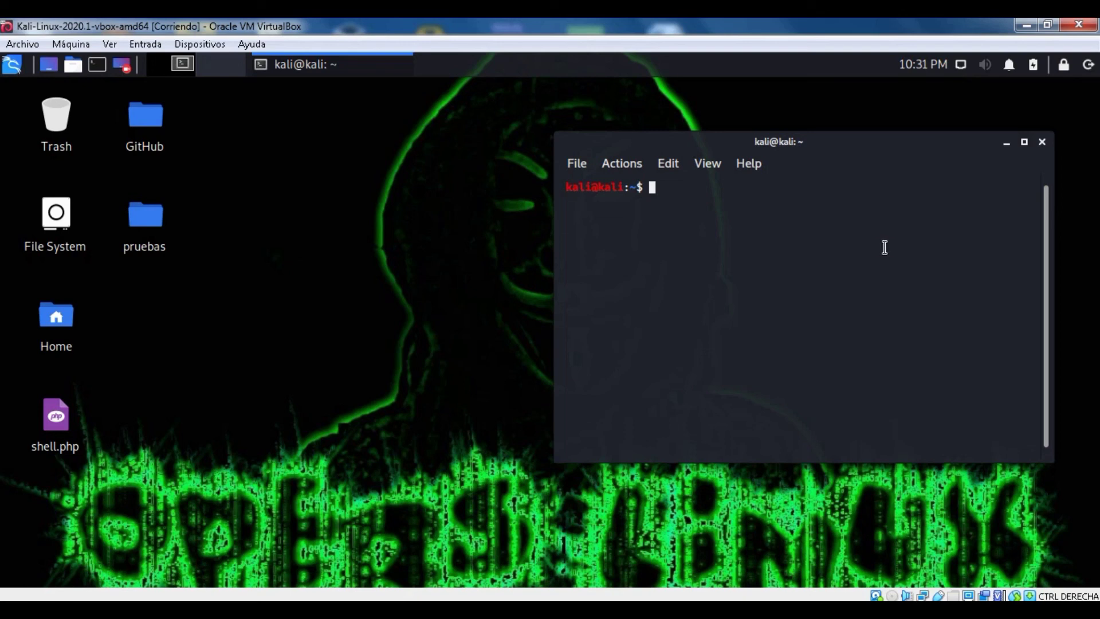
pyautogui.write('exit')
pyautogui.press('Return')
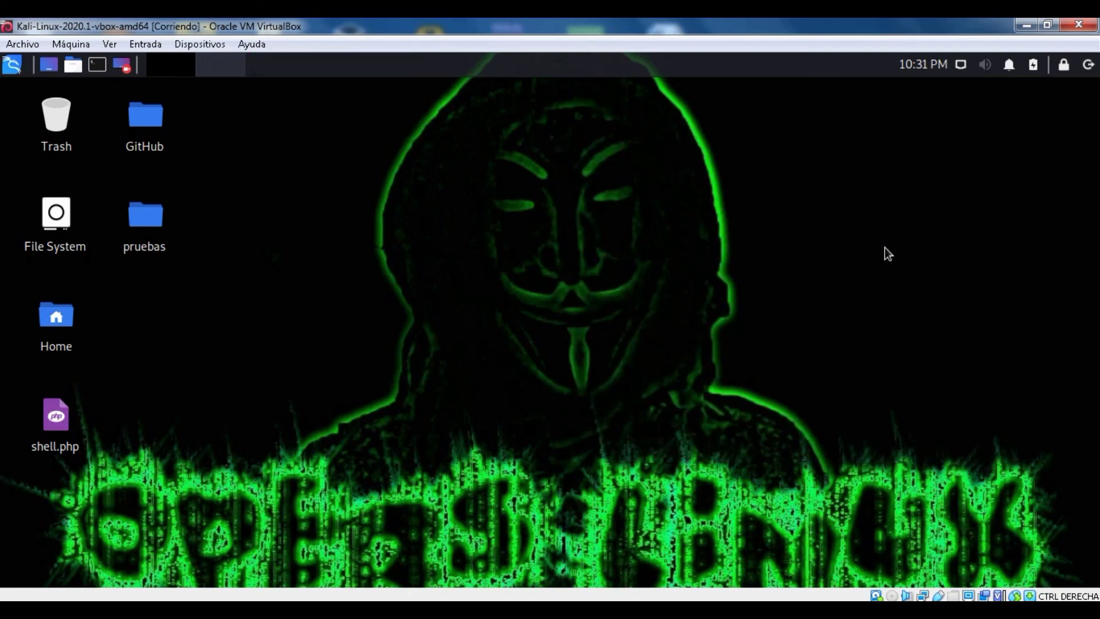
pyautogui.click(7, 70)
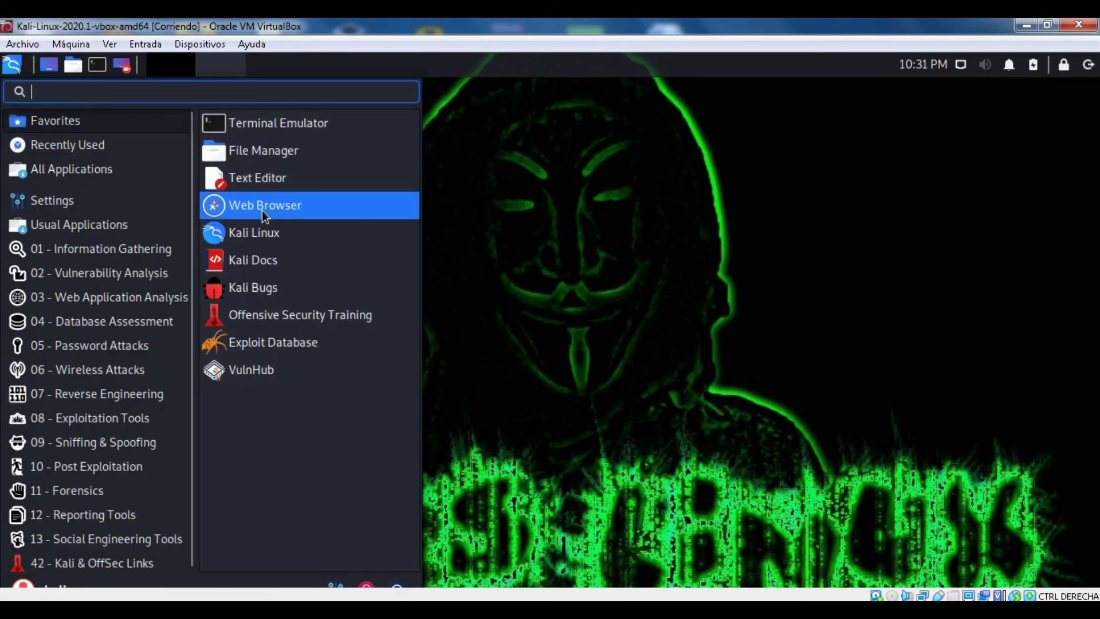
pyautogui.click(263, 211)
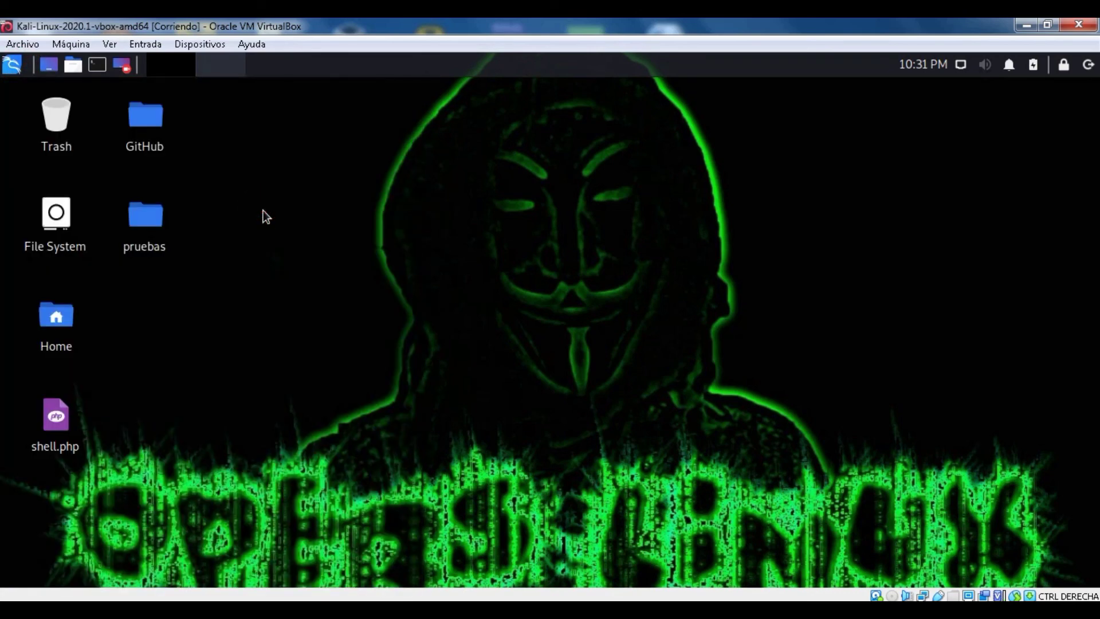